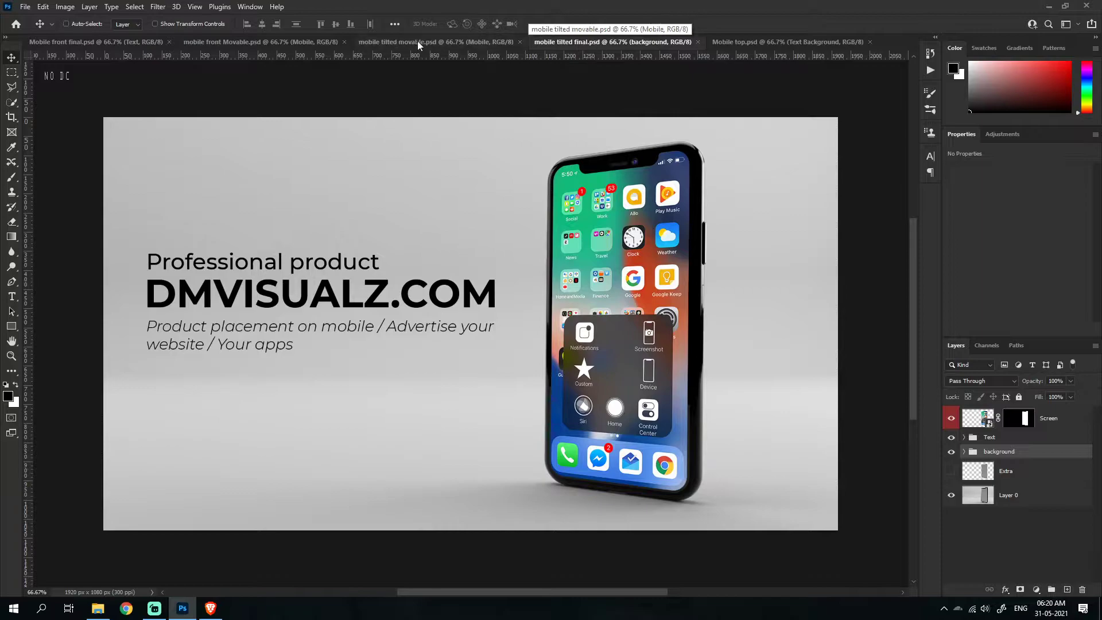
Step: Move mobile tilted final.psd ahead of mobile tilted movable.psd in the document order, and bring up Mobile top.psd
{"action": "left_click_drag", "start_coordinate": [564, 42], "coordinate": [419, 40]}
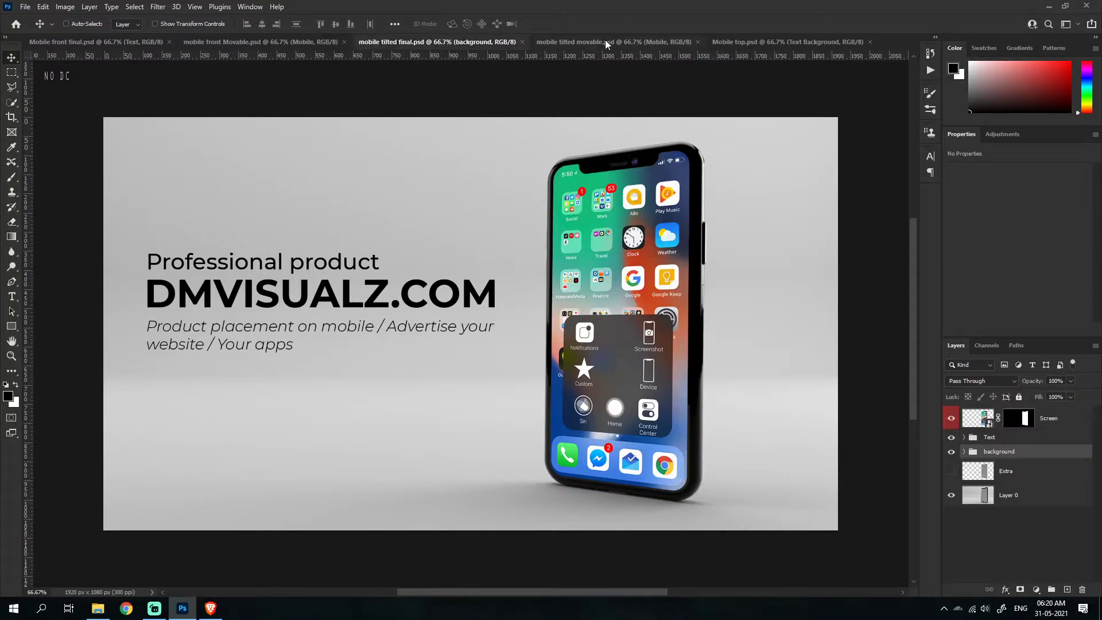
{"action": "left_click", "coordinate": [605, 40]}
{"action": "left_click", "coordinate": [749, 43]}
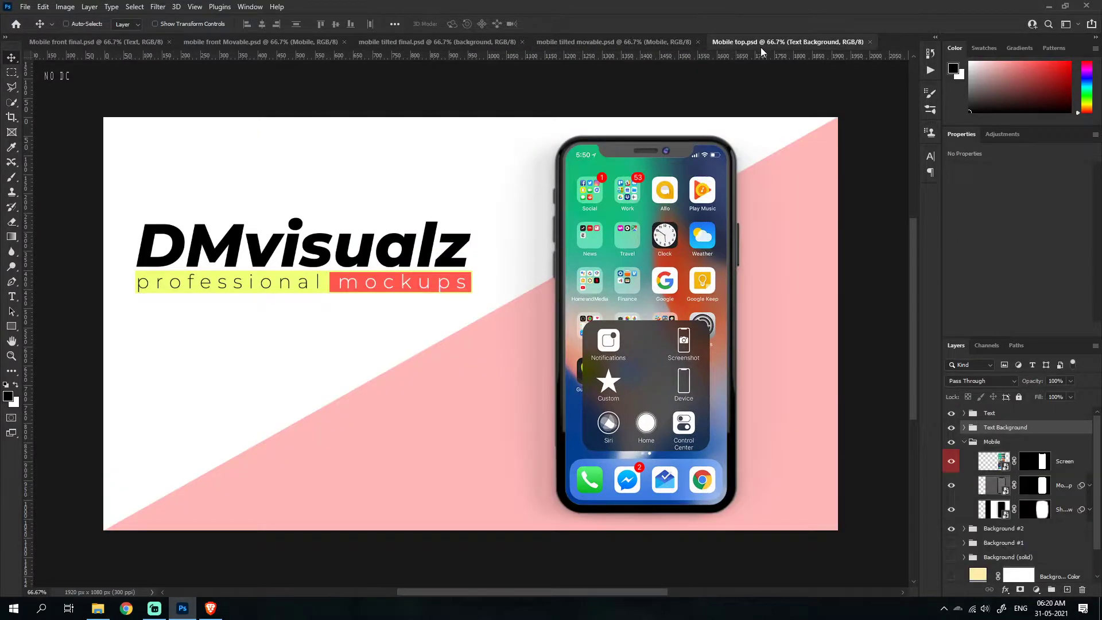
Step: Look through the front final, front Movable, tilted final and tilted movable mockup documents
{"action": "left_click", "coordinate": [118, 40]}
{"action": "left_click", "coordinate": [253, 42]}
{"action": "left_click", "coordinate": [132, 44]}
{"action": "left_click", "coordinate": [258, 43]}
{"action": "left_click", "coordinate": [418, 43]}
{"action": "left_click", "coordinate": [588, 46]}
{"action": "left_click", "coordinate": [447, 40]}
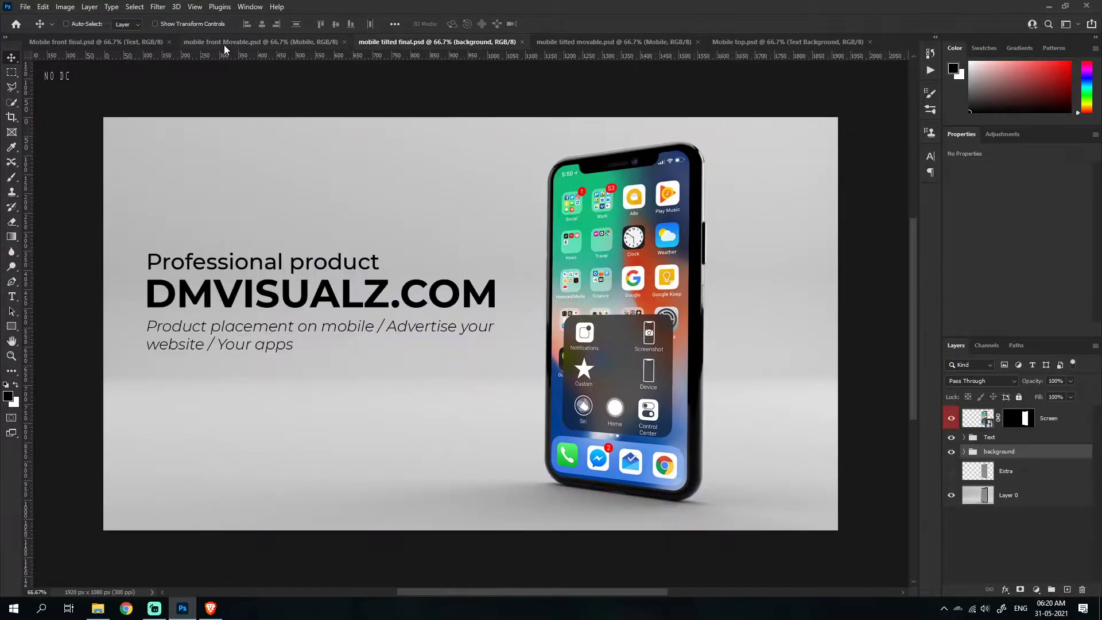
Step: Try moving the phone around the canvas in mobile front Movable.psd and mobile tilted movable.psd
{"action": "left_click", "coordinate": [223, 45]}
{"action": "left_click_drag", "start_coordinate": [700, 348], "coordinate": [592, 323]}
{"action": "key", "text": "ctrl+z"}
{"action": "left_click", "coordinate": [594, 44]}
{"action": "left_click_drag", "start_coordinate": [676, 357], "coordinate": [616, 329]}
{"action": "left_click", "coordinate": [260, 42]}
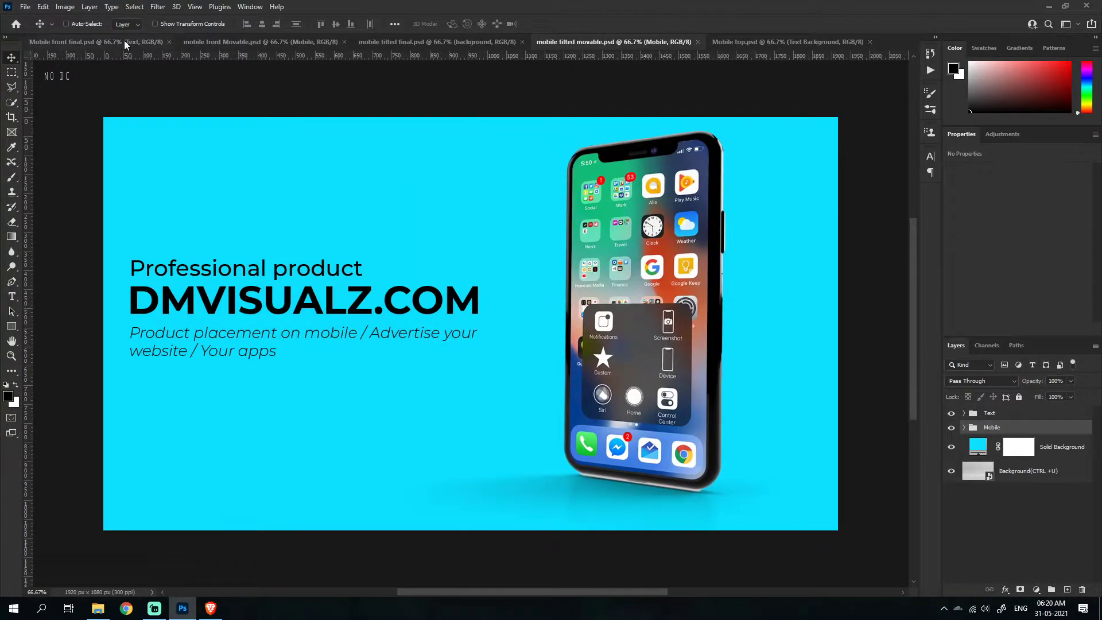
Step: Inspect the Text group's layers in Mobile front final.psd and hide the whole group
{"action": "left_click", "coordinate": [96, 42]}
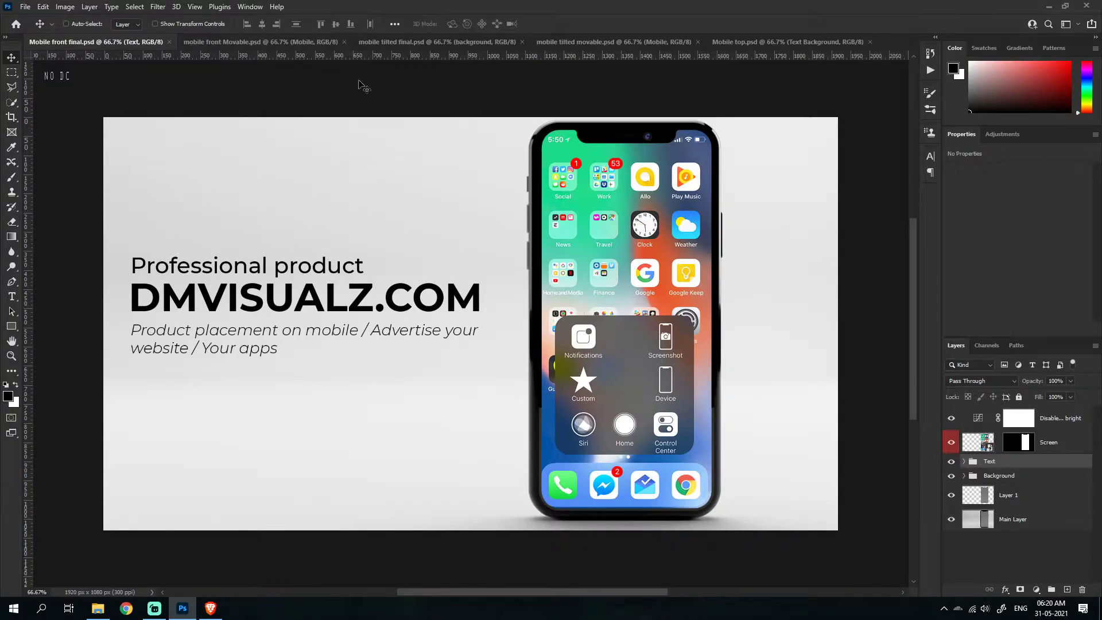
{"action": "key", "text": "ctrl"}
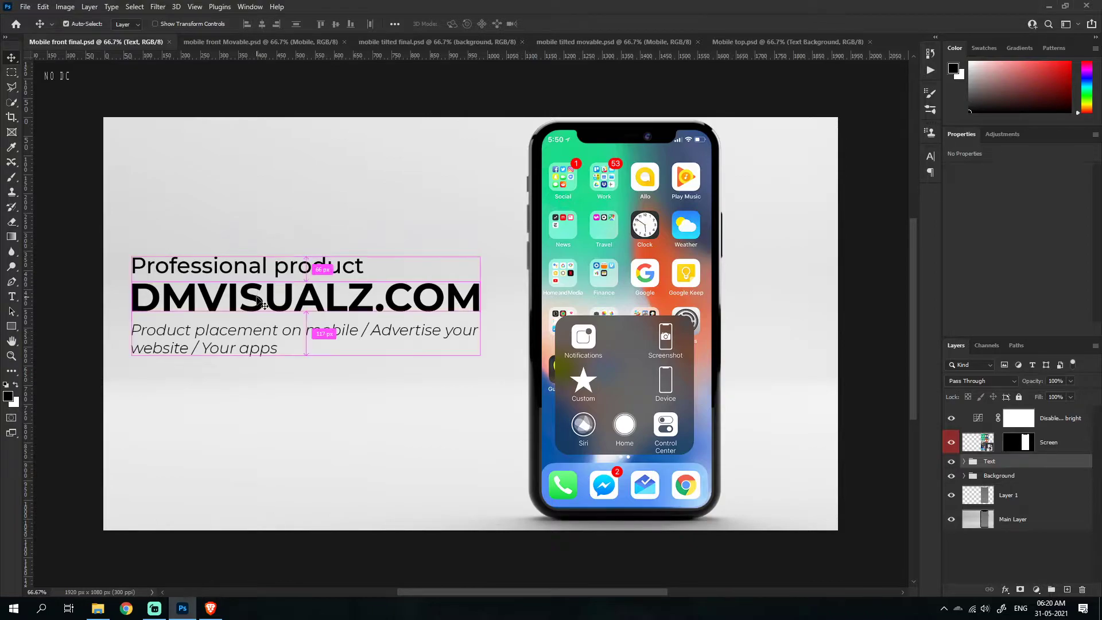
{"action": "left_click", "coordinate": [261, 303], "text": "ctrl"}
{"action": "left_click", "coordinate": [962, 464]}
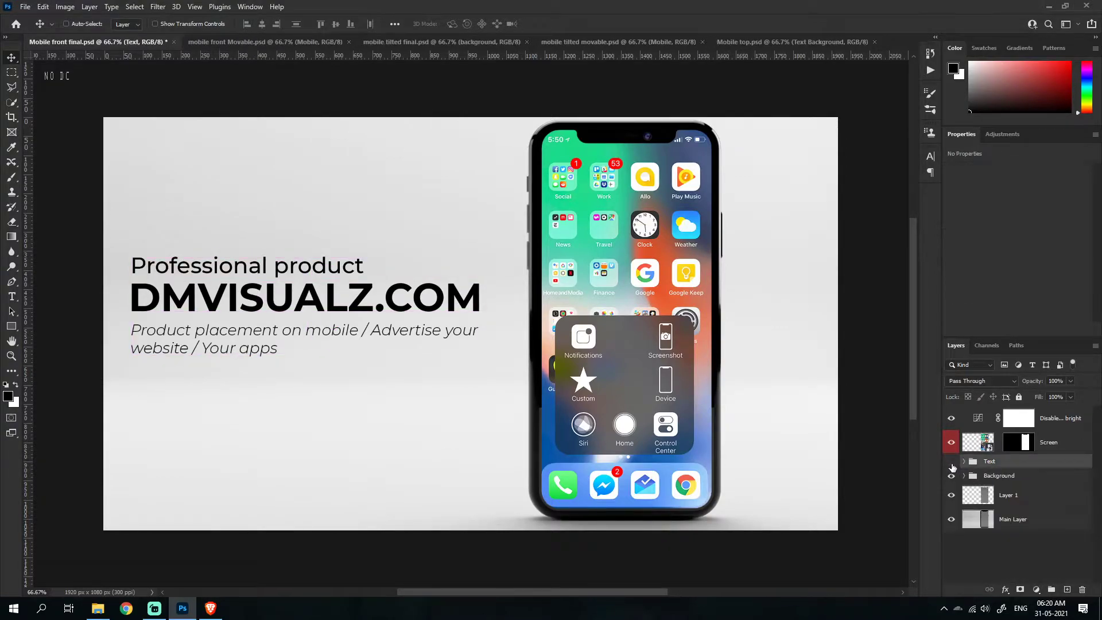
{"action": "left_click", "coordinate": [964, 463]}
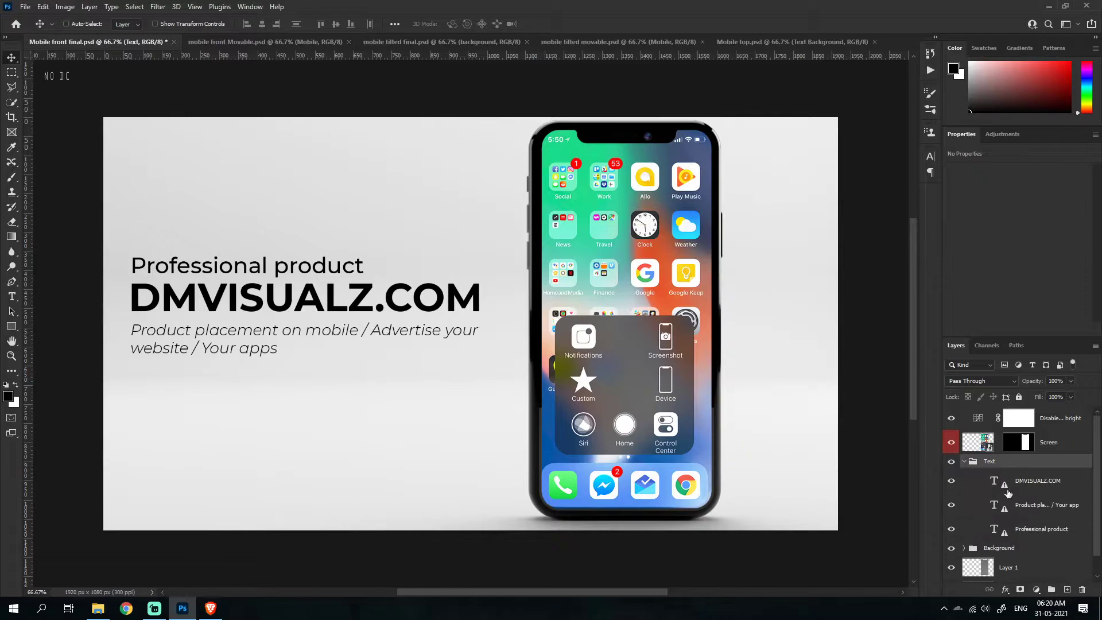
{"action": "left_click", "coordinate": [964, 463]}
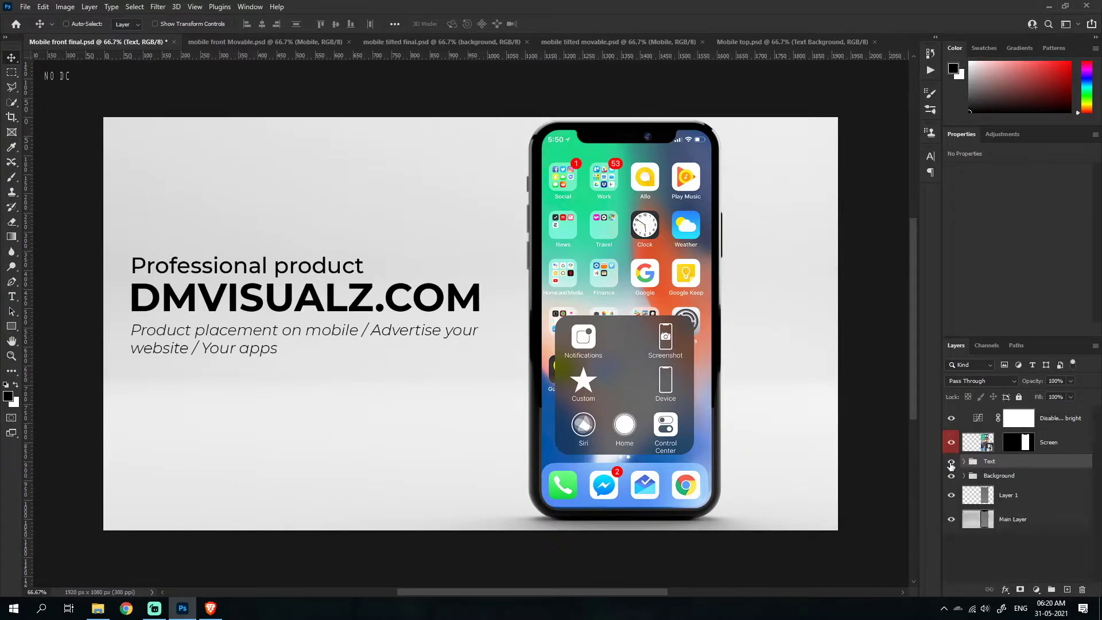
{"action": "left_click", "coordinate": [951, 463]}
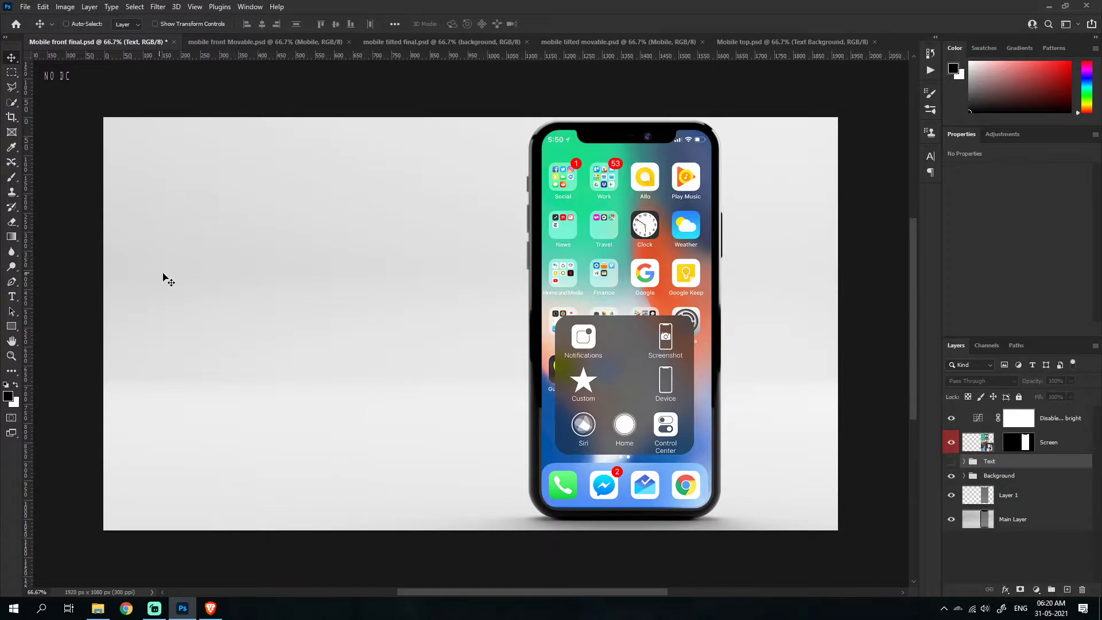
Step: Check the Screen layer by toggling its visibility, and open its smart object contents for editing
{"action": "left_click", "coordinate": [974, 449]}
{"action": "left_click", "coordinate": [952, 442]}
{"action": "left_click", "coordinate": [952, 442]}
{"action": "left_click", "coordinate": [952, 442]}
{"action": "left_click", "coordinate": [952, 442]}
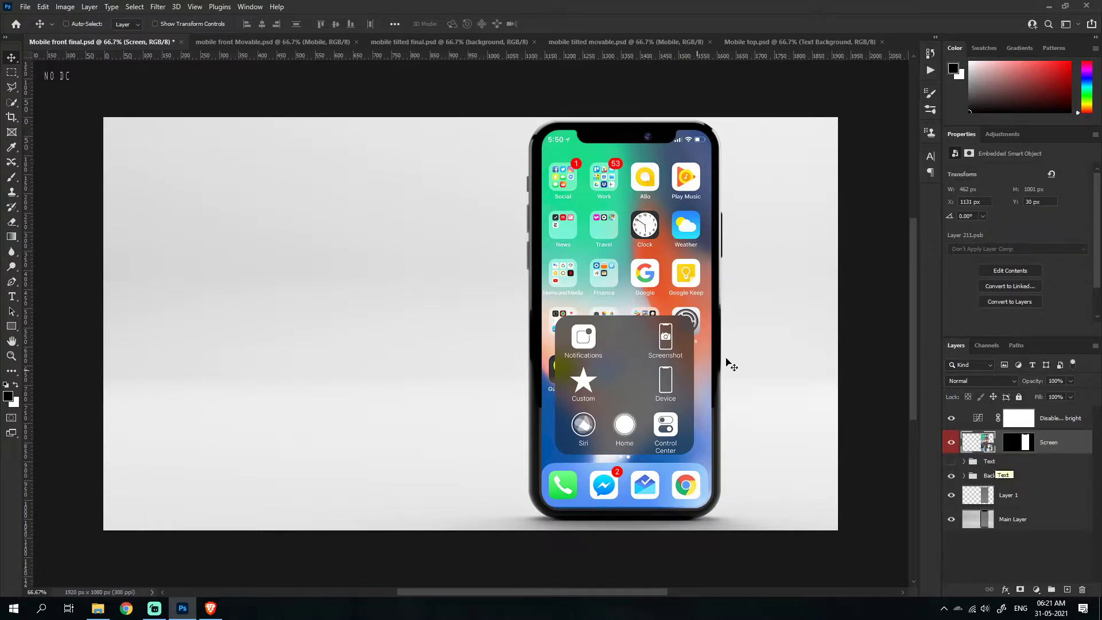
{"action": "double_click", "coordinate": [982, 445]}
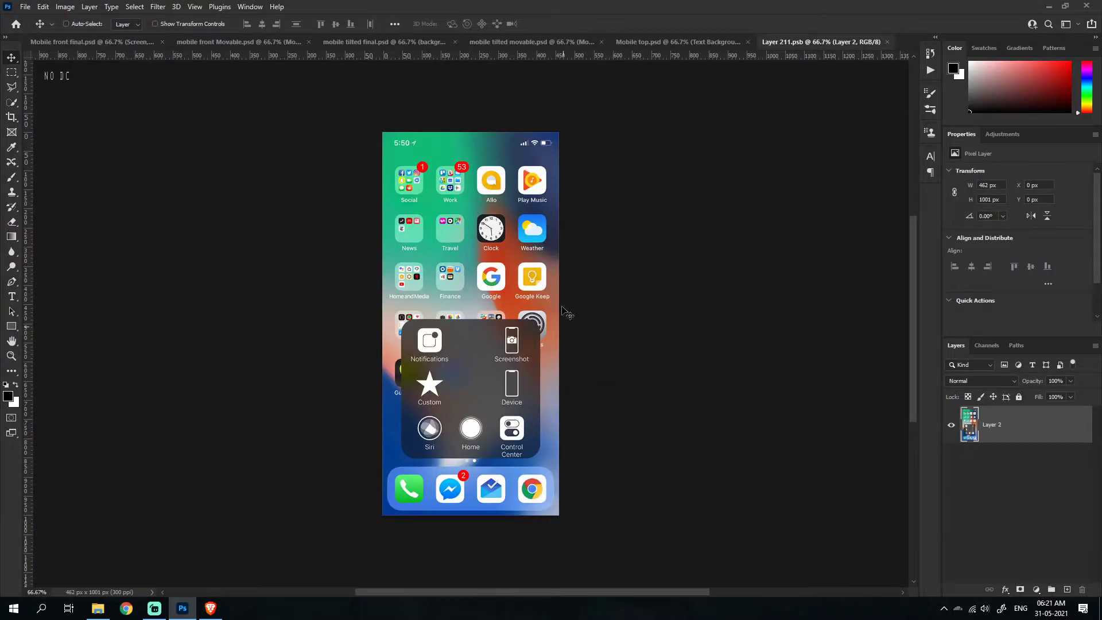
Step: Switch to the Unsplash site in the Brave browser and go back through earlier pages to the label search results
{"action": "left_click", "coordinate": [223, 608]}
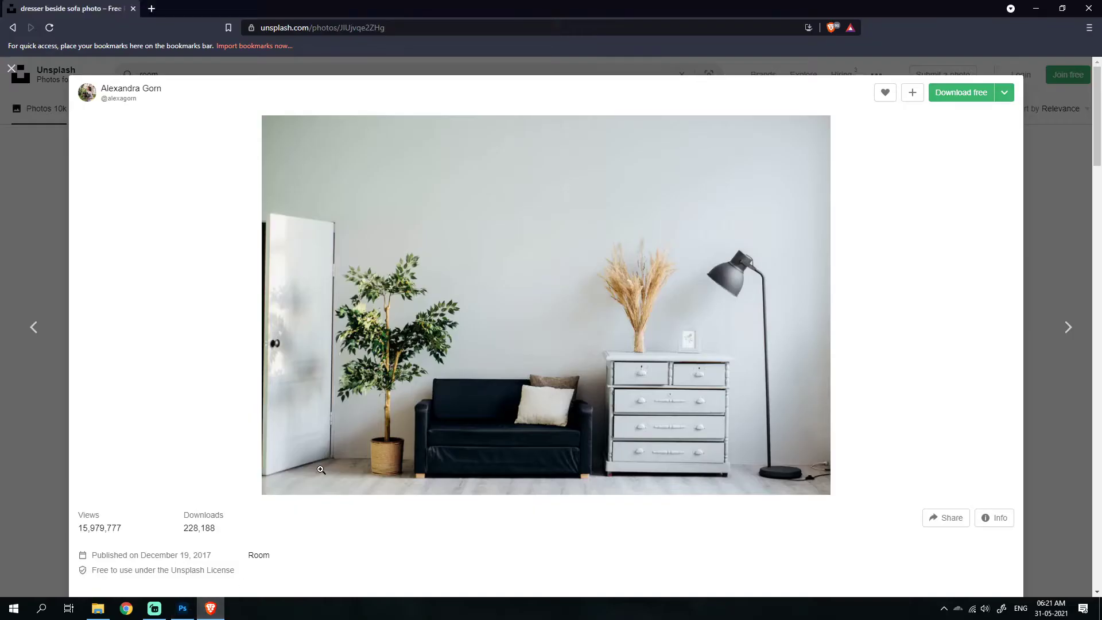
{"action": "scroll", "coordinate": [342, 450], "scroll_direction": "down", "scroll_amount": 5}
{"action": "left_click", "coordinate": [11, 324]}
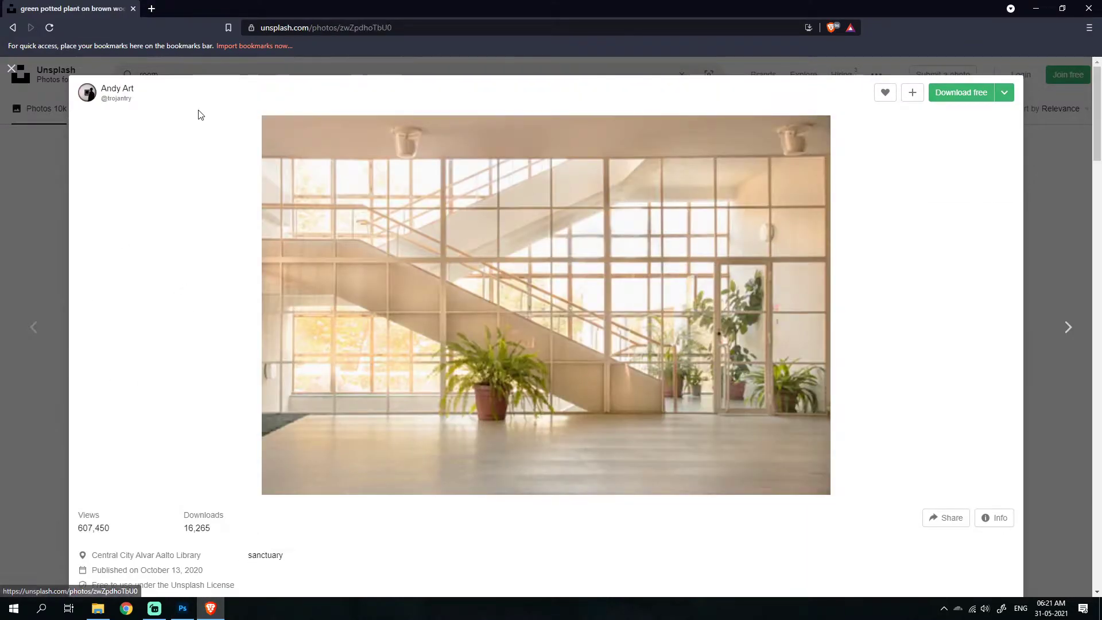
{"action": "left_click", "coordinate": [11, 68]}
{"action": "left_click", "coordinate": [11, 28]}
{"action": "left_click", "coordinate": [11, 28]}
{"action": "left_click", "coordinate": [12, 27]}
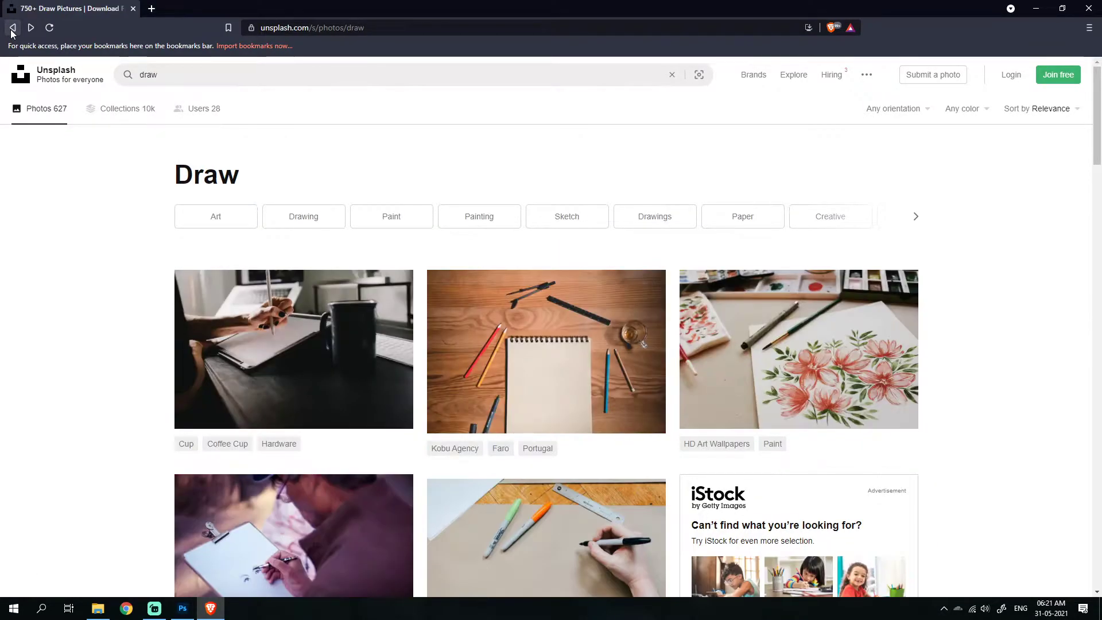
{"action": "scroll", "coordinate": [213, 333], "scroll_direction": "down", "scroll_amount": 5}
{"action": "scroll", "coordinate": [130, 380], "scroll_direction": "down", "scroll_amount": 3}
{"action": "left_click", "coordinate": [12, 28]}
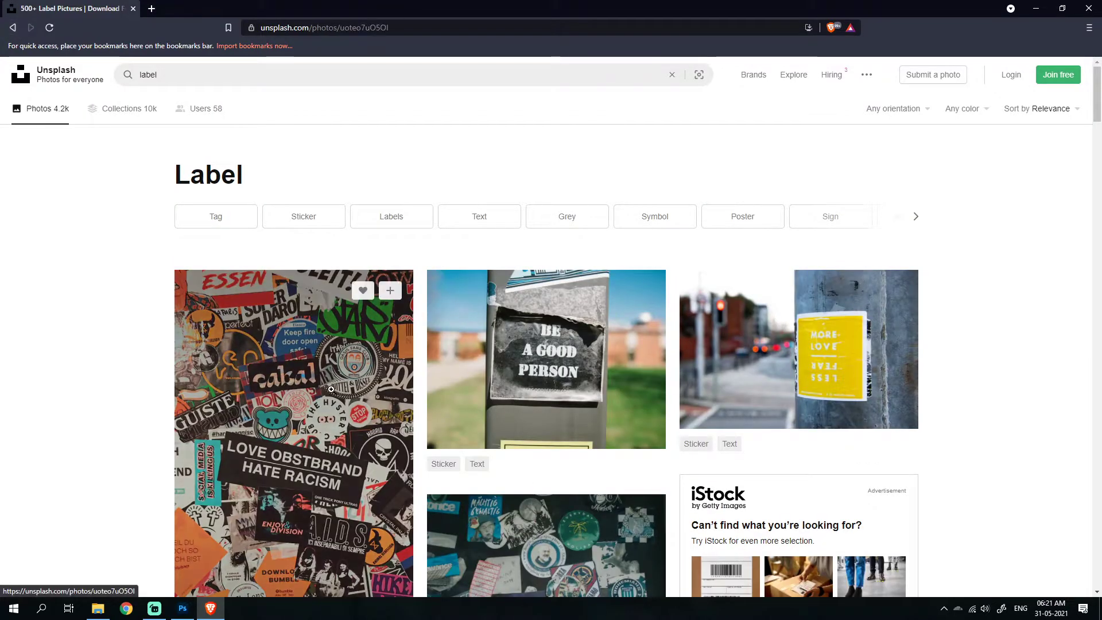
Step: Open the first label result, the photo of assorted stickers on a wall, and copy the image
{"action": "left_click", "coordinate": [206, 381]}
{"action": "right_click", "coordinate": [510, 238]}
{"action": "left_click", "coordinate": [551, 273]}
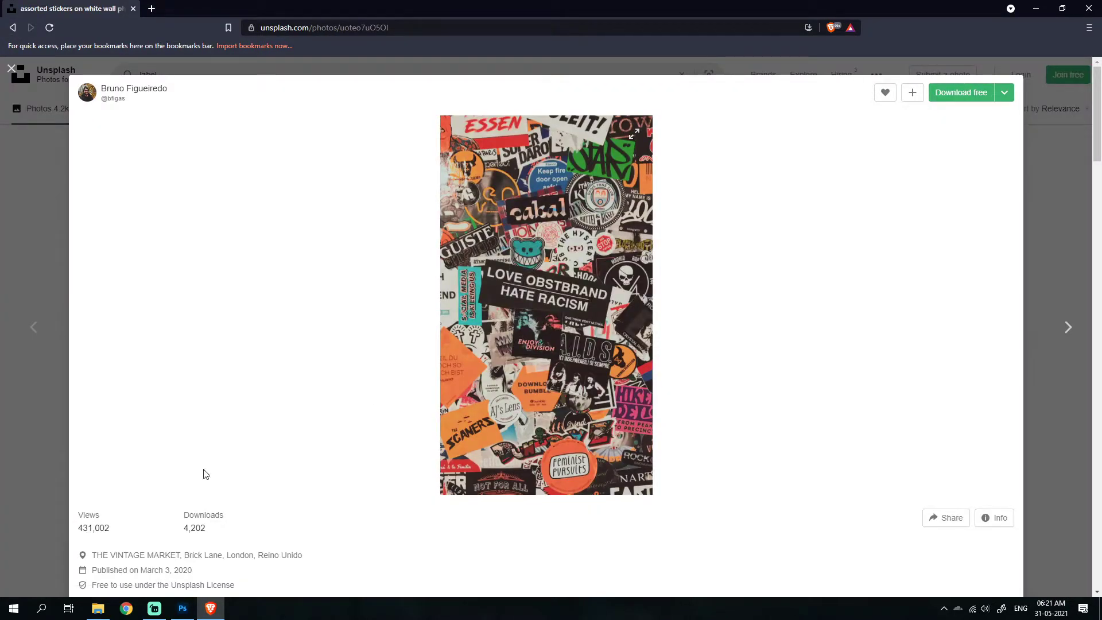
Step: Switch to Photoshop, paste the sticker image into the Layer 211.psb smart object, save it, and return to Mobile front final.psd
{"action": "left_click", "coordinate": [183, 609]}
{"action": "key", "text": "ctrl+v"}
{"action": "key", "text": "ctrl+s"}
{"action": "left_click", "coordinate": [89, 42]}
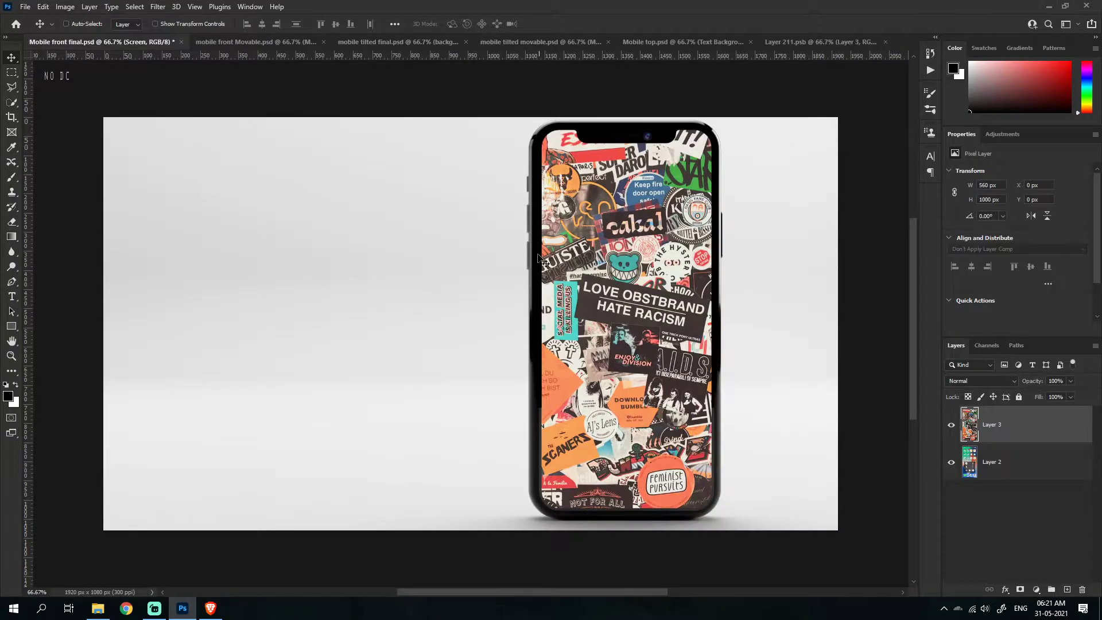
{"action": "left_click", "coordinate": [828, 40]}
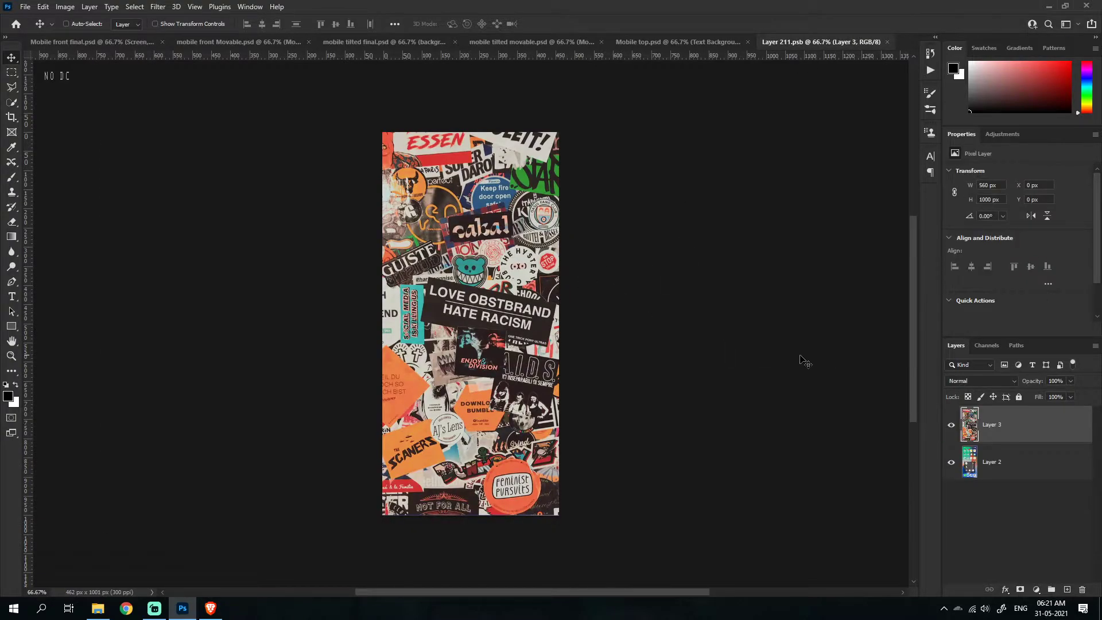
{"action": "left_click", "coordinate": [81, 44]}
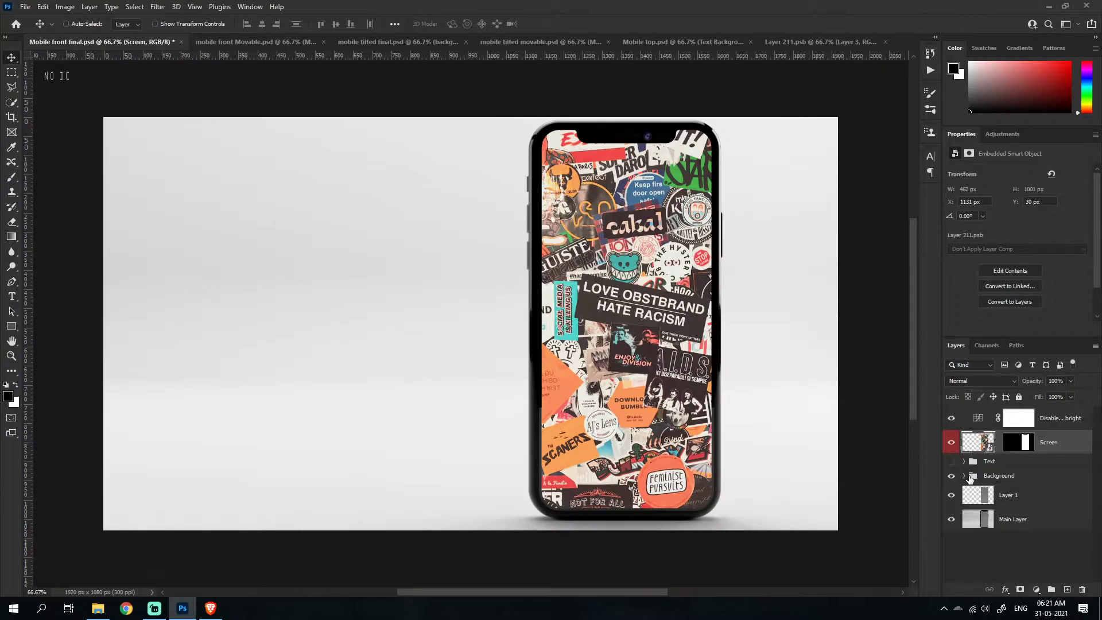
Step: Expand the Background group and show its solid colour layer meant for use without a shadow
{"action": "left_click", "coordinate": [965, 476]}
{"action": "left_click", "coordinate": [952, 497]}
{"action": "left_click", "coordinate": [952, 496]}
{"action": "left_click", "coordinate": [952, 496]}
Step: Change the Background group's solid colour fill to dark magenta, hex 77005a
{"action": "left_click", "coordinate": [998, 499]}
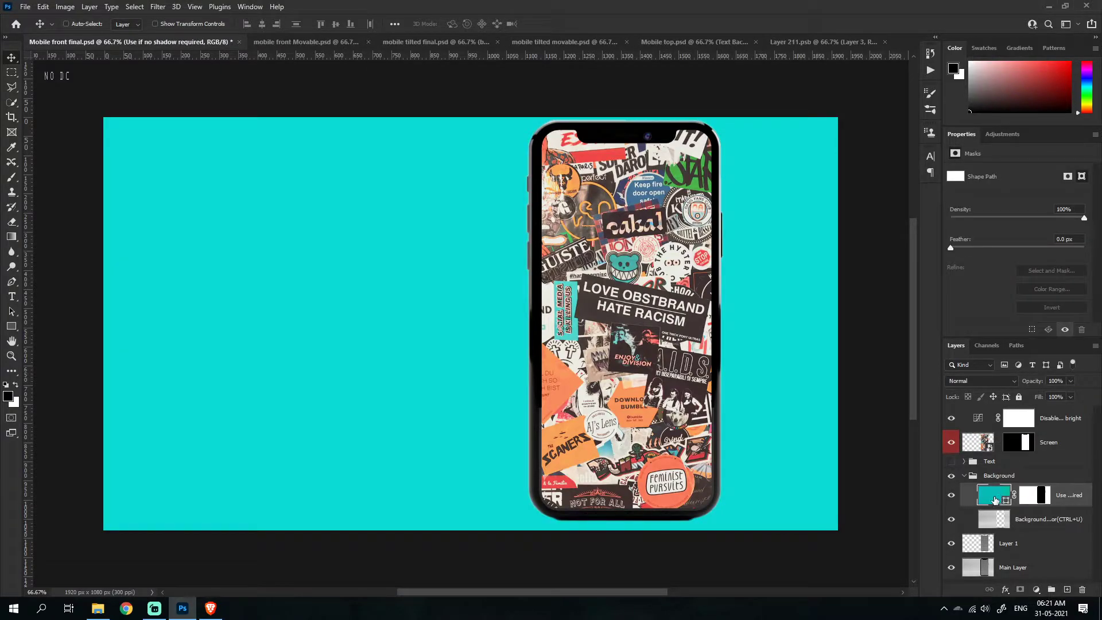
{"action": "double_click", "coordinate": [995, 500]}
{"action": "left_click_drag", "start_coordinate": [932, 306], "coordinate": [931, 295]}
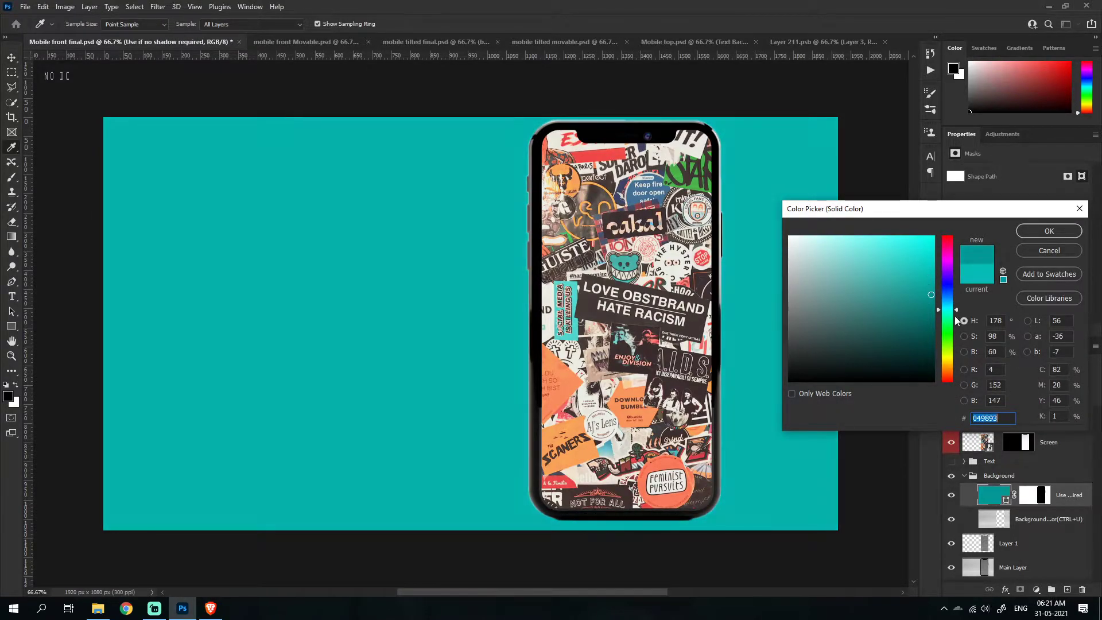
{"action": "left_click_drag", "start_coordinate": [956, 373], "coordinate": [955, 254]}
{"action": "left_click_drag", "start_coordinate": [819, 219], "coordinate": [805, 225]}
{"action": "left_click_drag", "start_coordinate": [913, 282], "coordinate": [936, 311]}
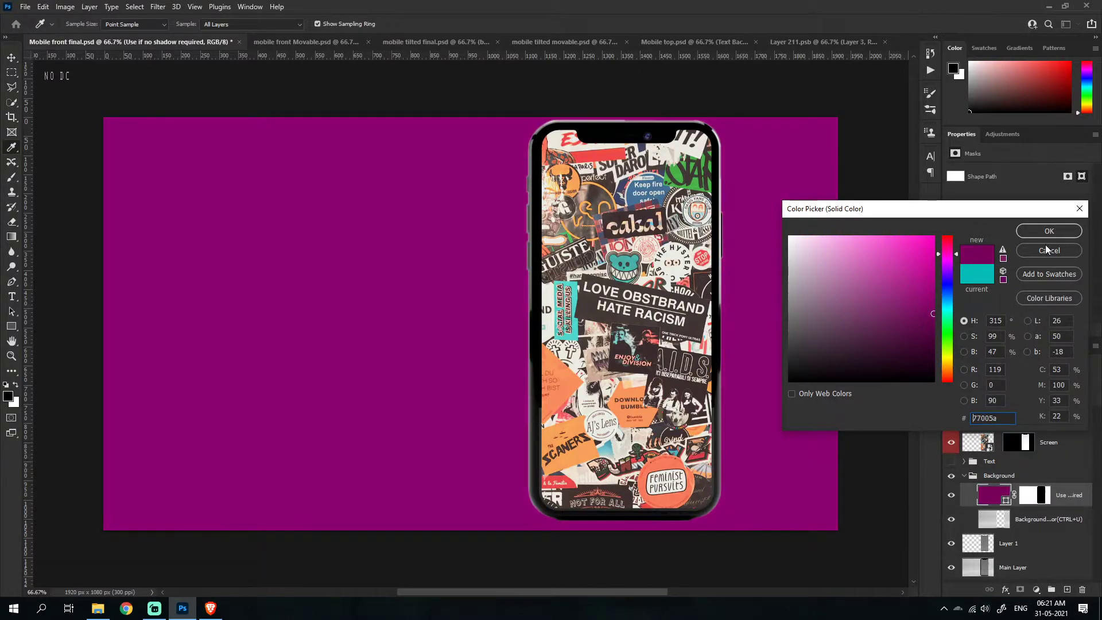
{"action": "left_click", "coordinate": [1073, 229]}
Step: Try the Linear Light blend mode on the Screen layer and undo the change
{"action": "left_click", "coordinate": [985, 444]}
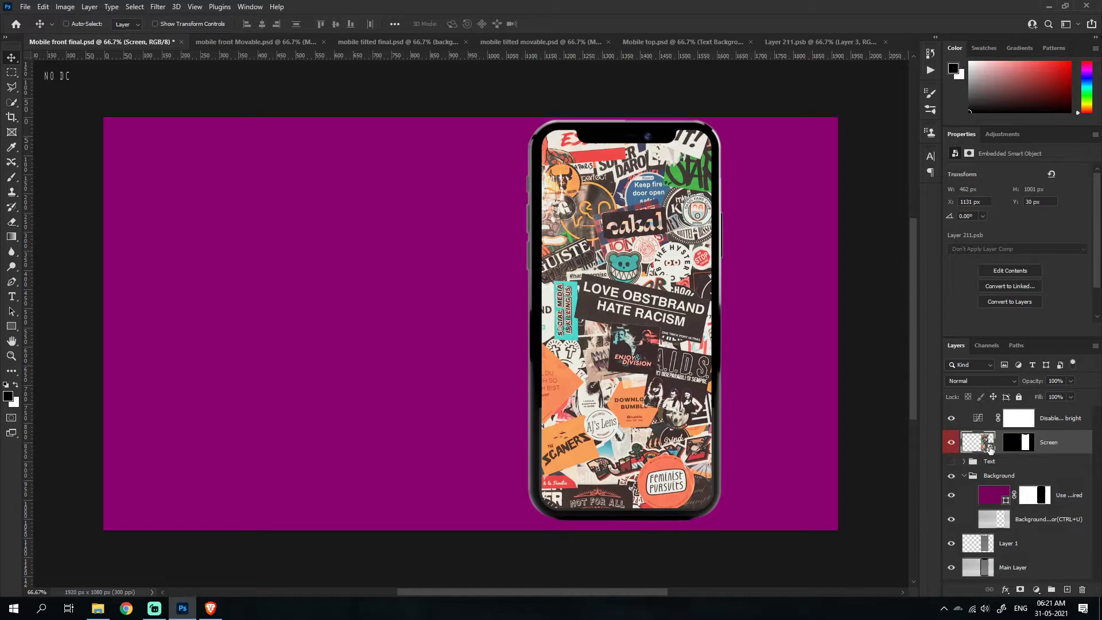
{"action": "left_click", "coordinate": [979, 382]}
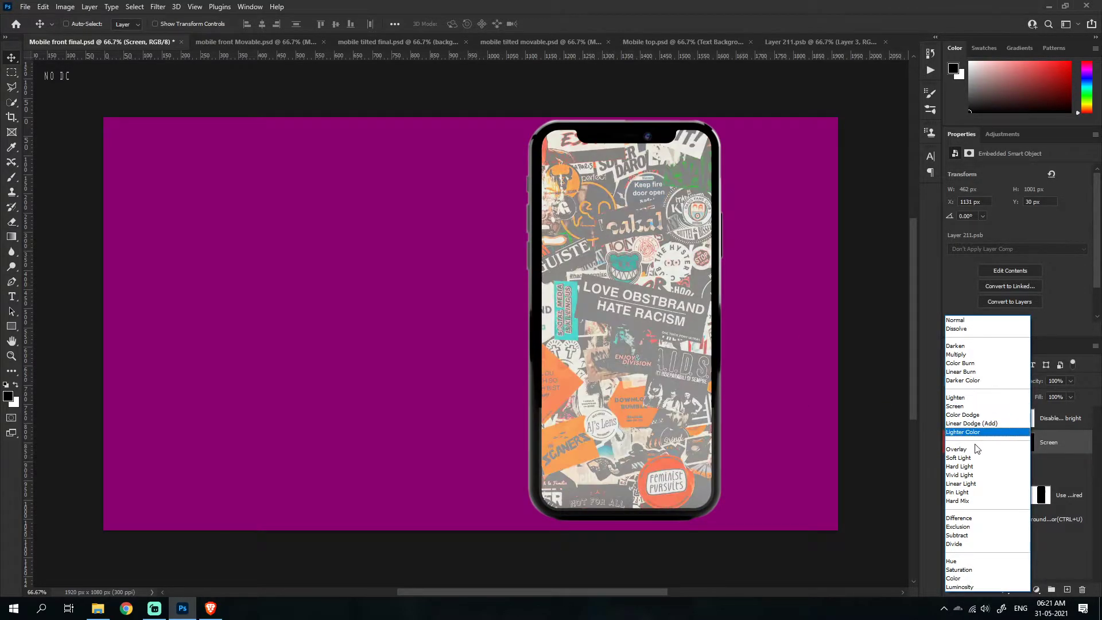
{"action": "left_click", "coordinate": [975, 485]}
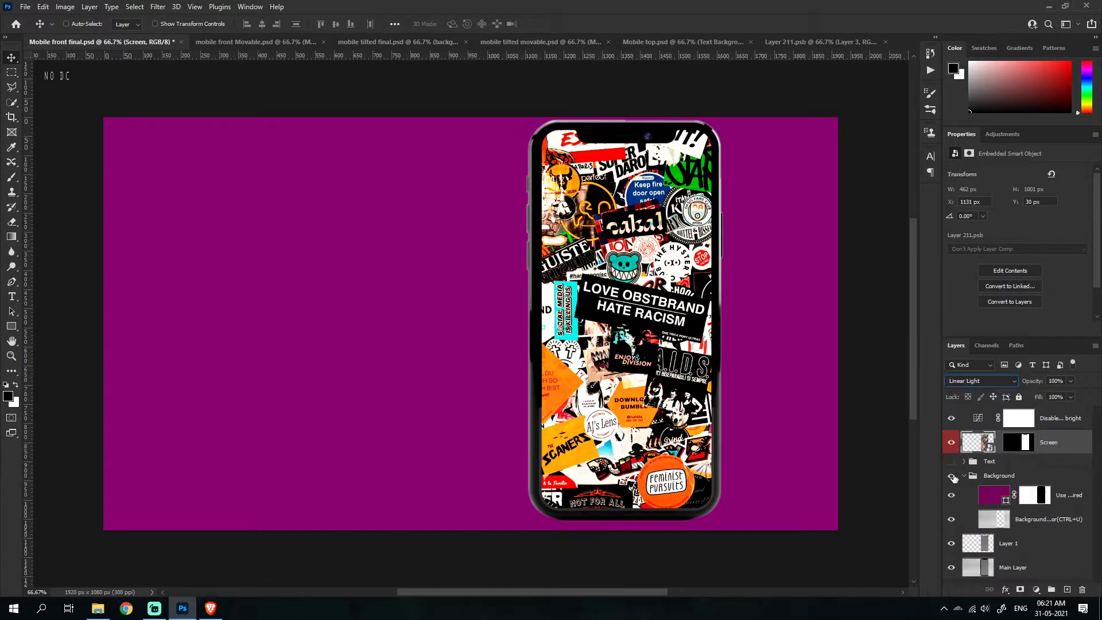
{"action": "left_click", "coordinate": [968, 381]}
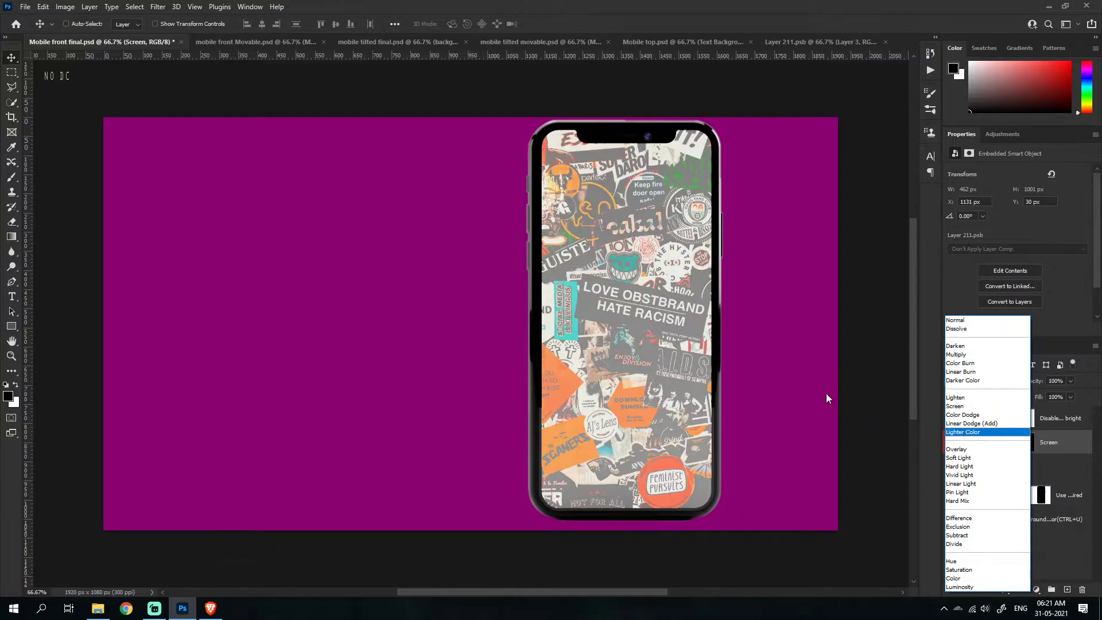
{"action": "left_click", "coordinate": [829, 395]}
{"action": "key", "text": "ctrl+z"}
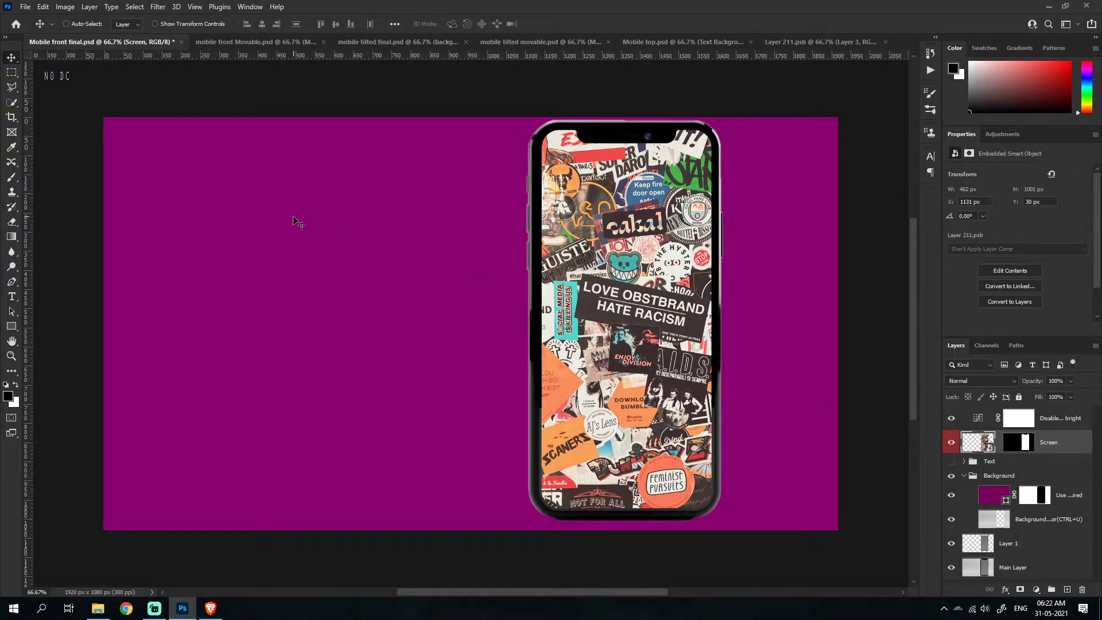
Step: In mobile front Movable.psd, scale the Mobile group down to a screen of about 319 × 721 px and reposition it
{"action": "left_click", "coordinate": [243, 40]}
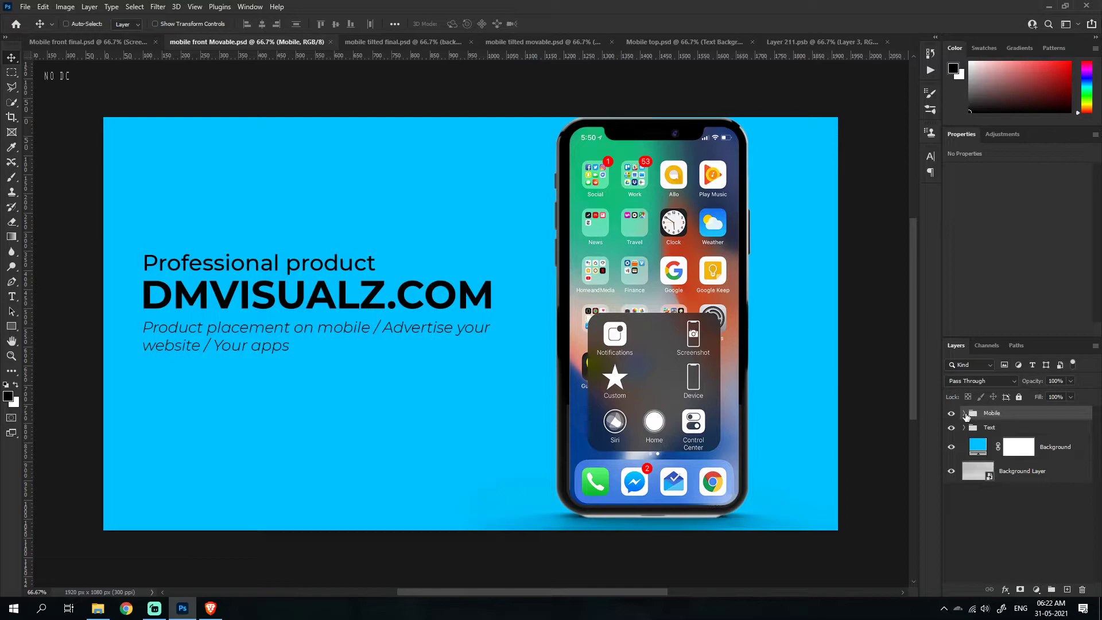
{"action": "left_click_drag", "start_coordinate": [669, 377], "coordinate": [708, 364]}
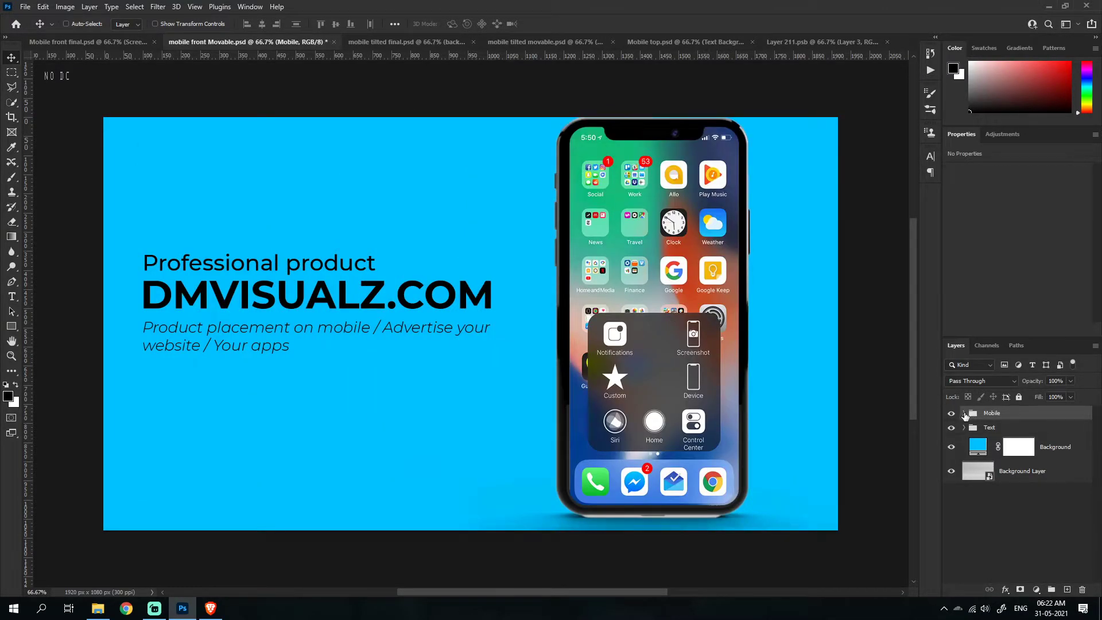
{"action": "key", "text": "ctrl+t"}
{"action": "left_click_drag", "start_coordinate": [870, 113], "coordinate": [776, 200]}
{"action": "left_click_drag", "start_coordinate": [624, 328], "coordinate": [593, 351]}
{"action": "key", "text": "Return"}
Step: Try moving the scaled-down phone across to the headline text, and undo the move
{"action": "left_click_drag", "start_coordinate": [716, 356], "coordinate": [263, 332]}
{"action": "key", "text": "ctrl+z"}
{"action": "key", "text": "ctrl+z"}
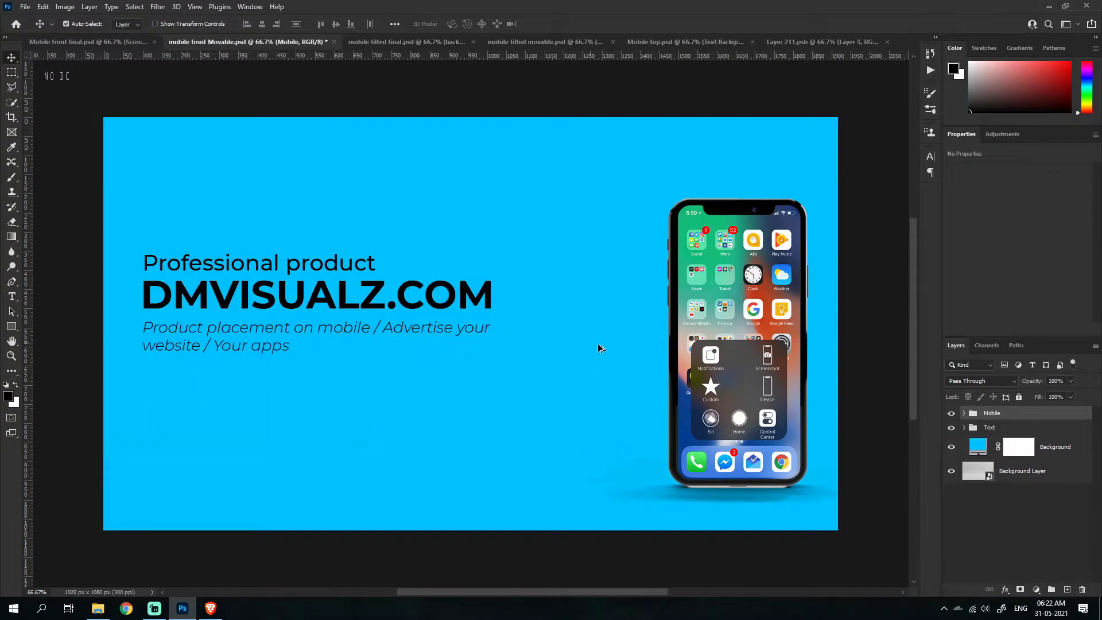
Step: Expand the Mobile group, select its Screen layer and check the layer's available options
{"action": "left_click", "coordinate": [964, 414]}
{"action": "right_click", "coordinate": [974, 414]}
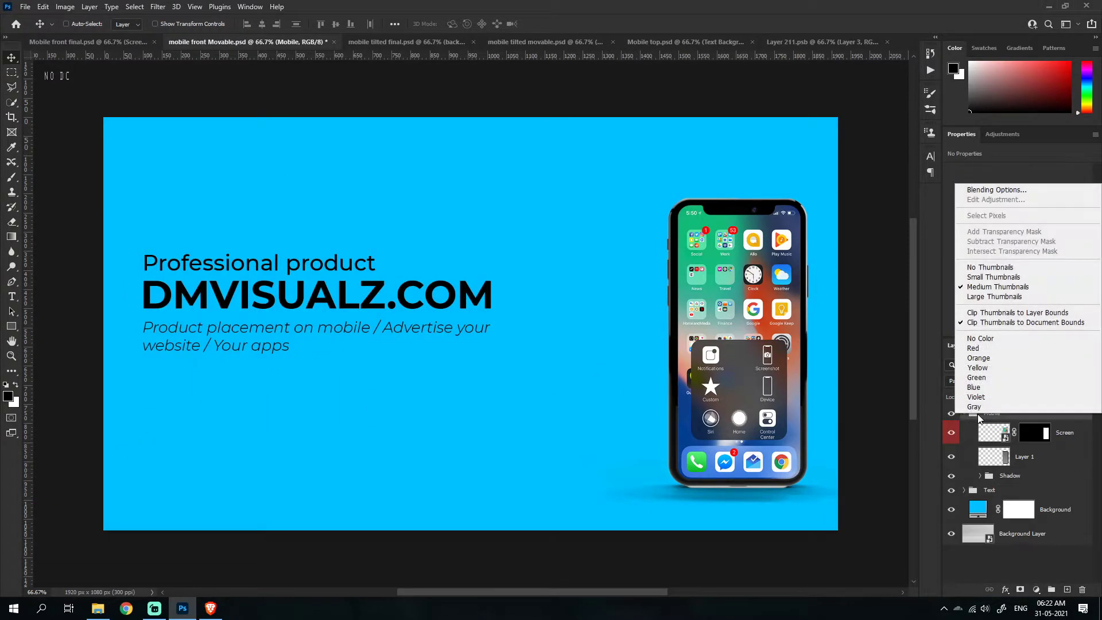
{"action": "right_click", "coordinate": [988, 433]}
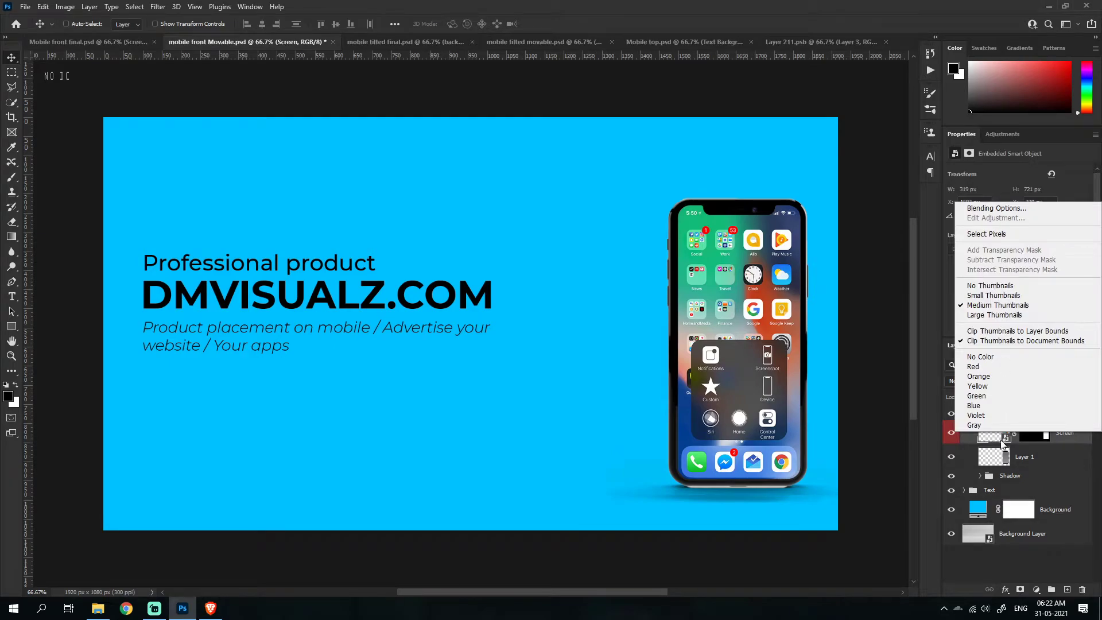
{"action": "right_click", "coordinate": [1078, 444]}
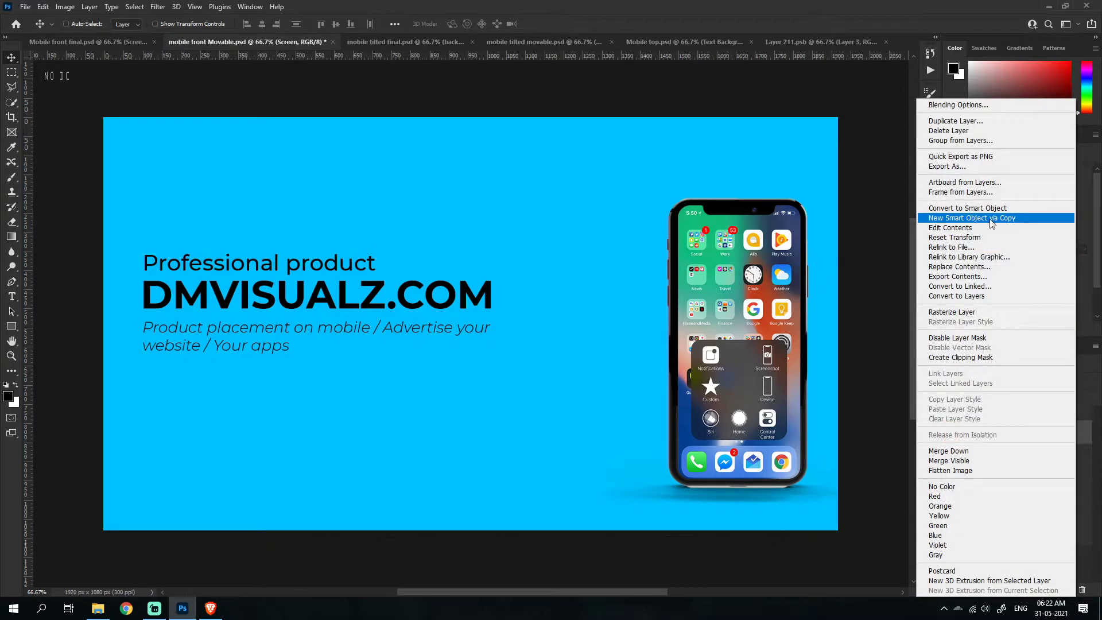
{"action": "left_click", "coordinate": [1089, 447]}
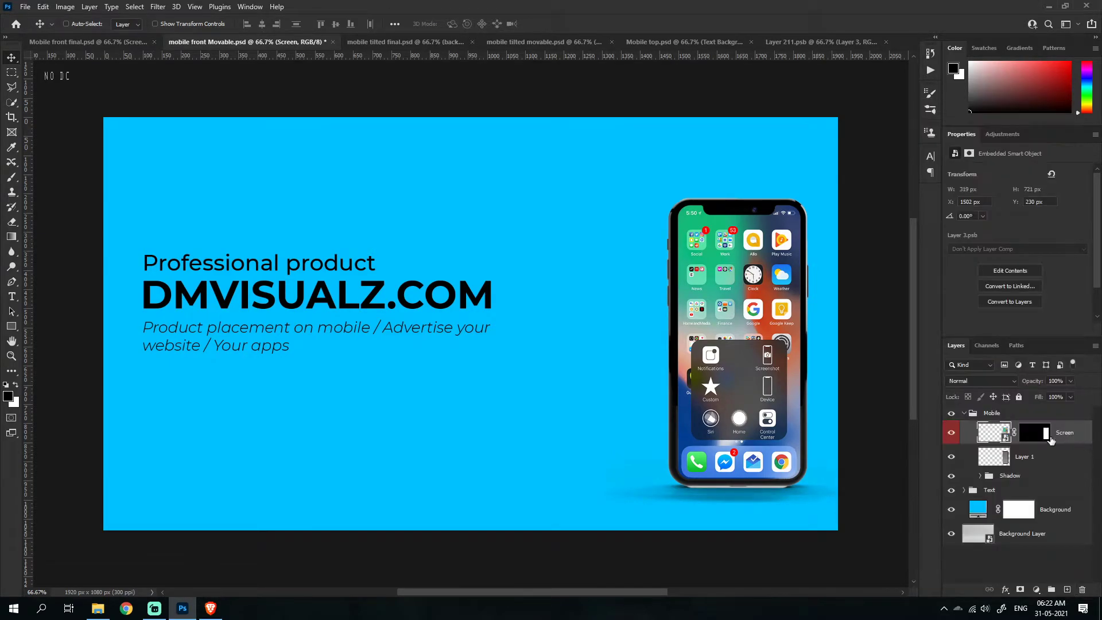
Step: Undo the phone's scaling and repositioning, and try moving the full-size Mobile group over the headline before undoing that move
{"action": "left_click", "coordinate": [965, 414]}
{"action": "key", "text": "ctrl+z"}
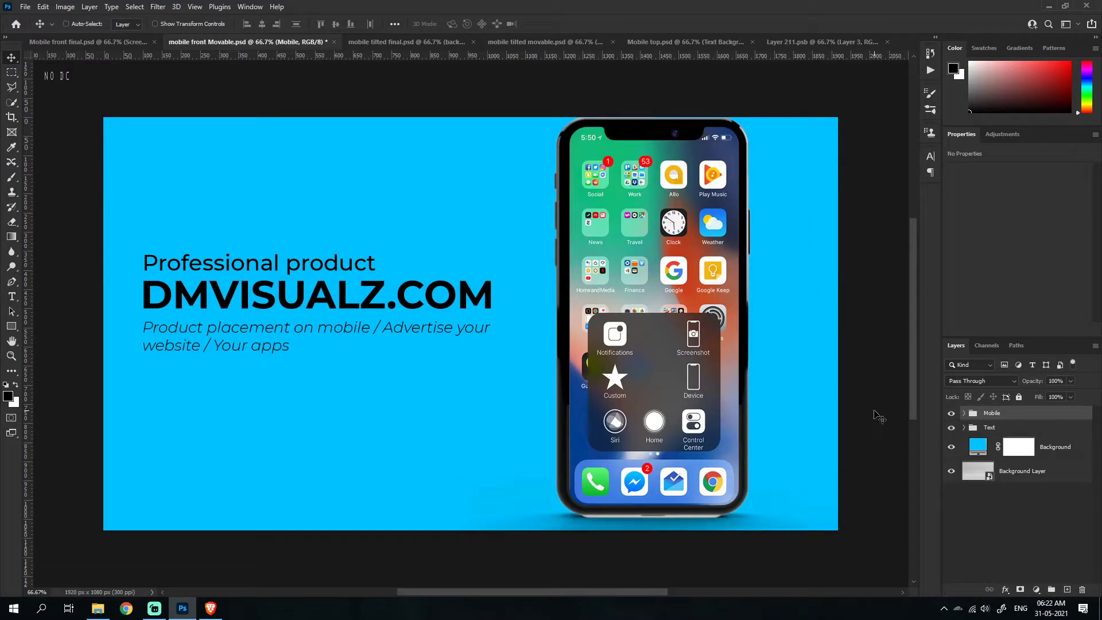
{"action": "left_click_drag", "start_coordinate": [654, 410], "coordinate": [269, 398]}
{"action": "key", "text": "ctrl+z"}
Step: Expand the Mobile group, select its Screen layer, and preview the mockup with the Text group hidden and shown again
{"action": "left_click", "coordinate": [965, 414]}
{"action": "left_click", "coordinate": [994, 441]}
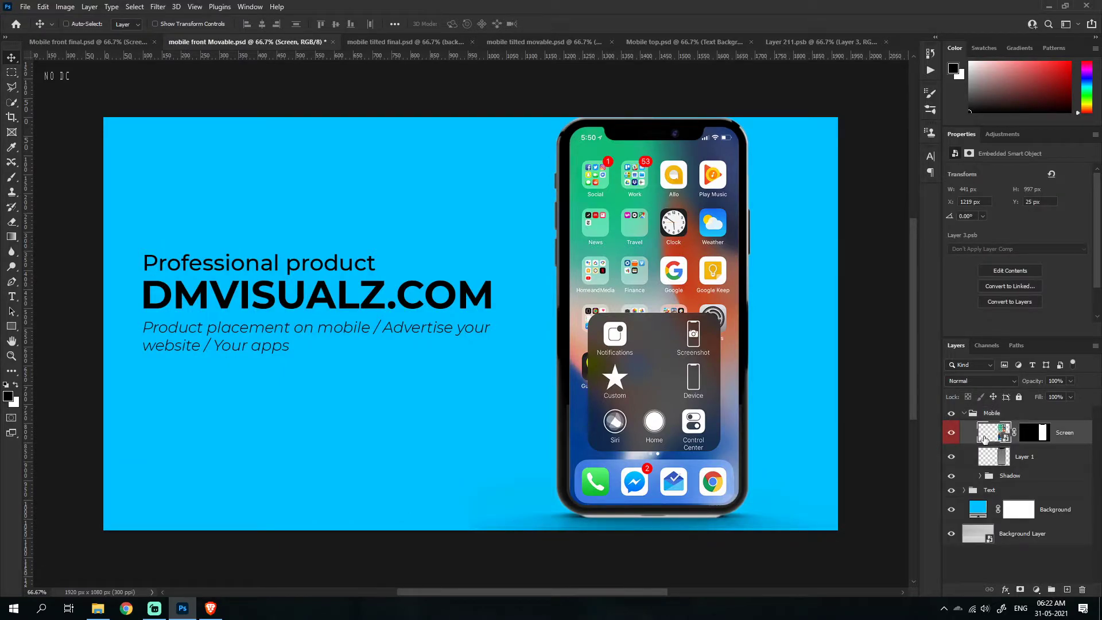
{"action": "left_click", "coordinate": [967, 491]}
{"action": "left_click", "coordinate": [951, 491]}
{"action": "left_click", "coordinate": [951, 491]}
{"action": "left_click", "coordinate": [965, 490]}
{"action": "left_click", "coordinate": [952, 490]}
{"action": "left_click", "coordinate": [952, 491]}
Step: Try a different hue for the Background layer's colour fill and cancel the change
{"action": "double_click", "coordinate": [978, 510]}
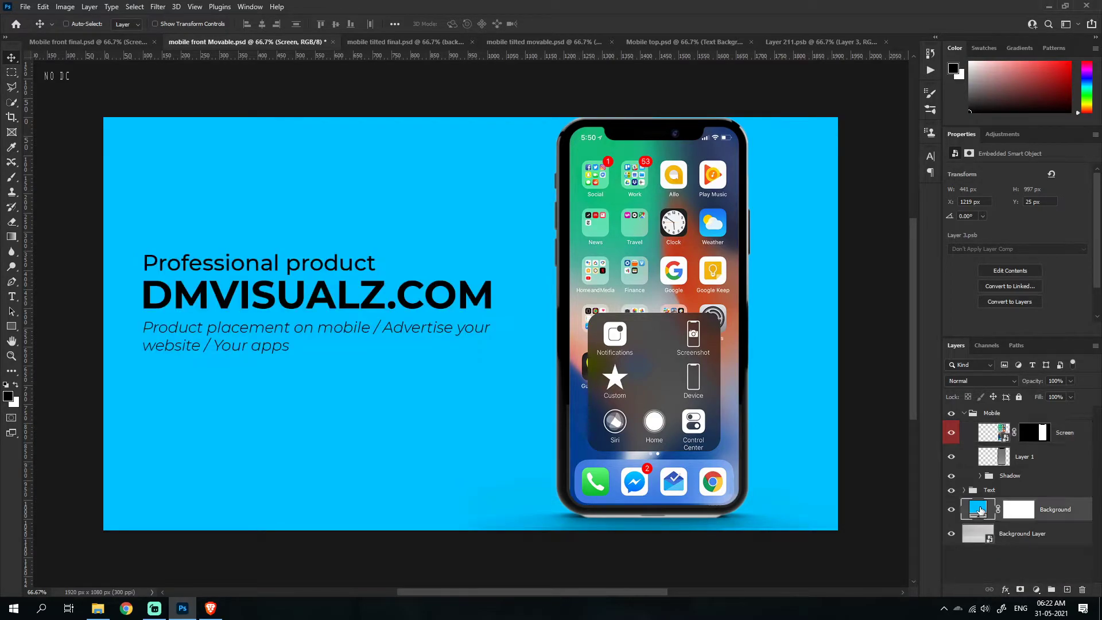
{"action": "left_click_drag", "start_coordinate": [951, 358], "coordinate": [949, 342]}
{"action": "left_click", "coordinate": [1047, 251]}
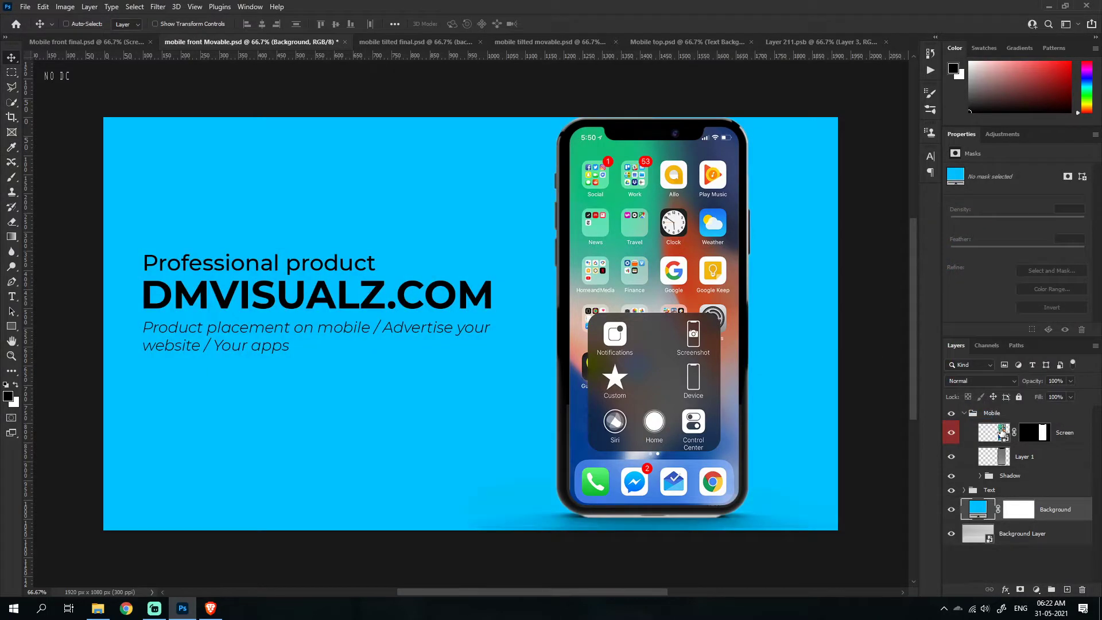
Step: Paste the sticker collage into the Screen smart object, enlarge it to about 630 × 1126 px, save, and return to mobile front Movable.psd
{"action": "double_click", "coordinate": [1002, 432]}
{"action": "key", "text": "ctrl+v"}
{"action": "key", "text": "ctrl+t"}
{"action": "left_click_drag", "start_coordinate": [590, 513], "coordinate": [634, 534]}
{"action": "key", "text": "Return"}
{"action": "key", "text": "ctrl+s"}
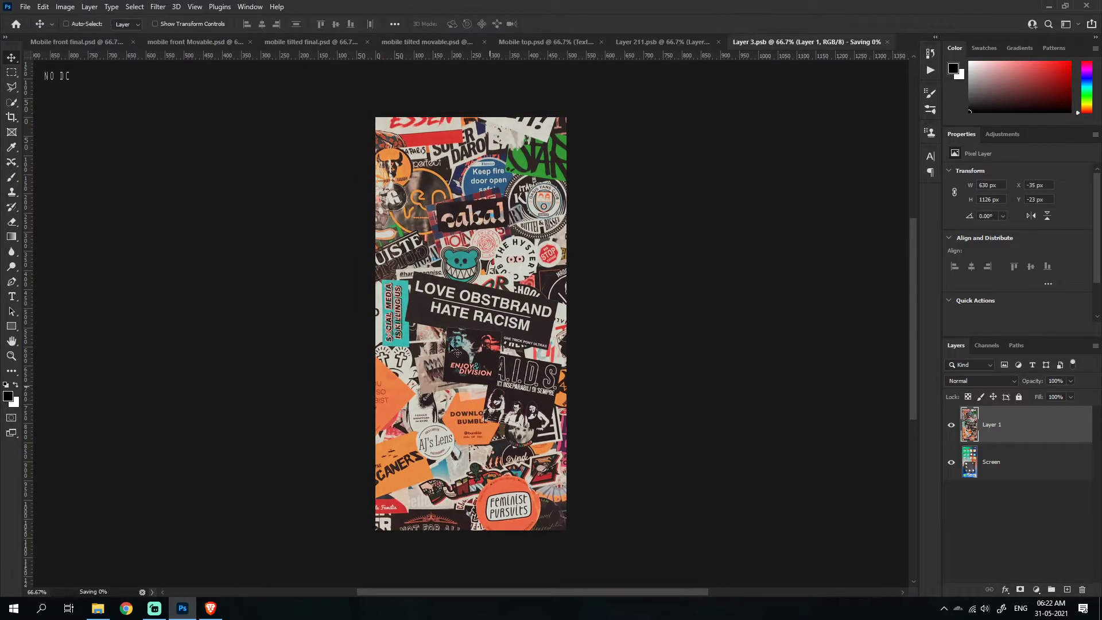
{"action": "left_click", "coordinate": [195, 42]}
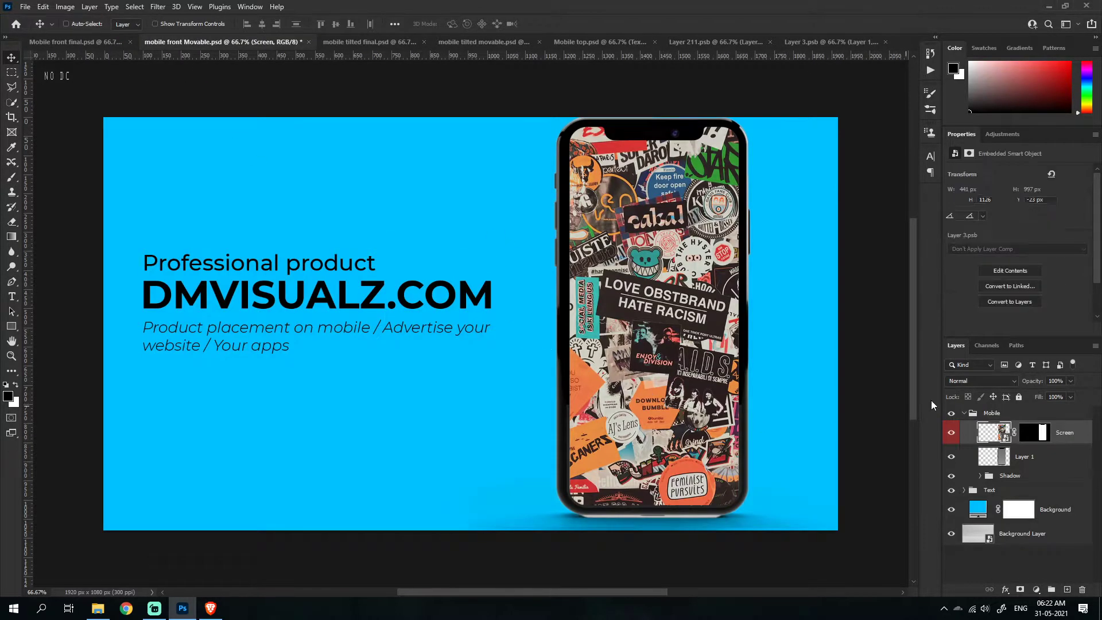
Step: Scale the Mobile group to about 57.55% and place the phone over the start of the headline text
{"action": "left_click", "coordinate": [999, 413]}
{"action": "key", "text": "ctrl+t"}
{"action": "left_click_drag", "start_coordinate": [866, 115], "coordinate": [733, 240]}
{"action": "left_click_drag", "start_coordinate": [602, 320], "coordinate": [227, 338]}
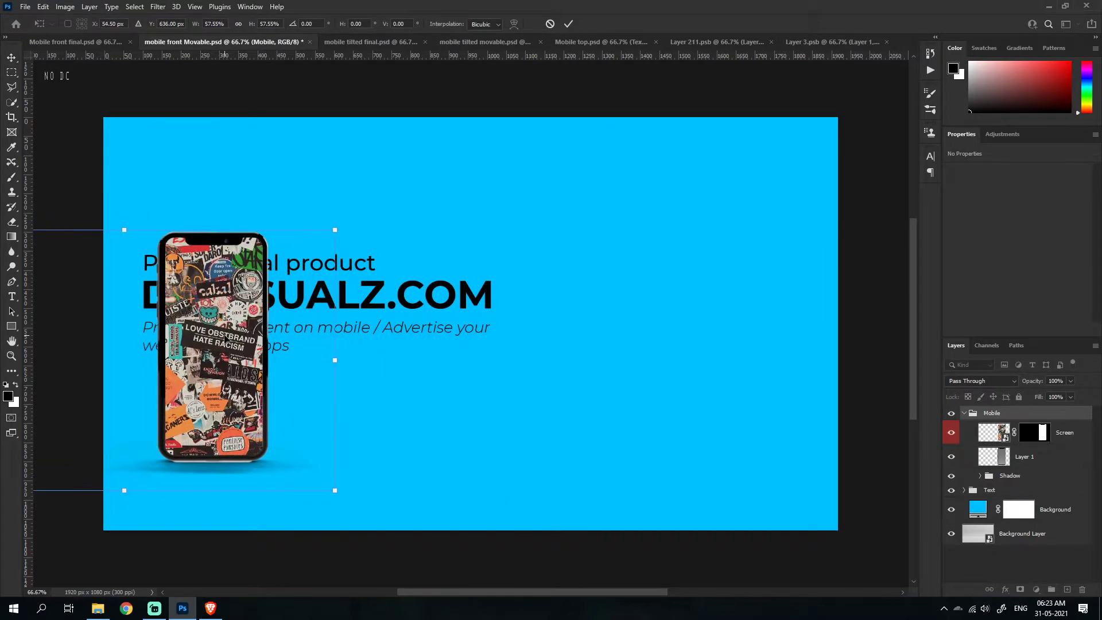
{"action": "key", "text": "Return"}
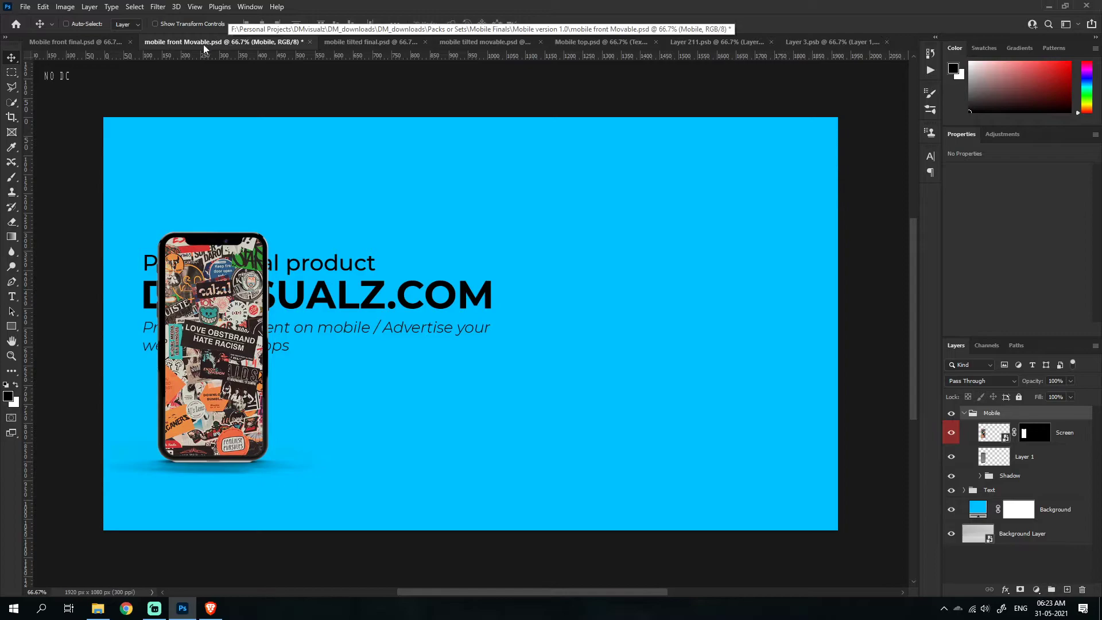
Step: Compare Mobile front final.psd with mobile front Movable.psd and inspect the background group in mobile tilted final.psd
{"action": "left_click", "coordinate": [92, 43]}
{"action": "left_click", "coordinate": [219, 43]}
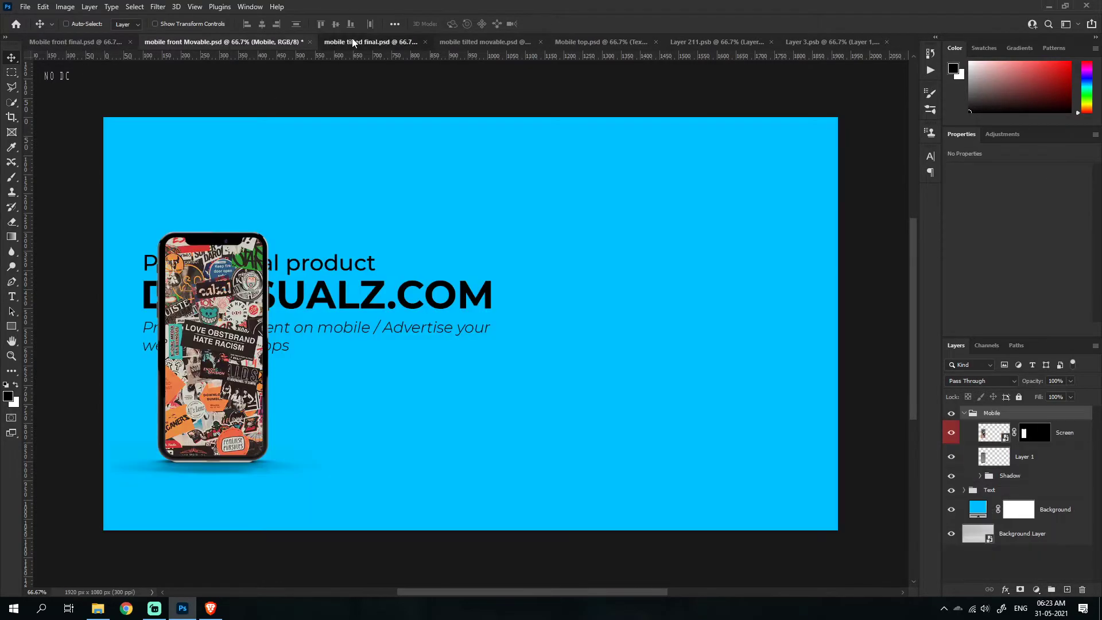
{"action": "left_click", "coordinate": [352, 42]}
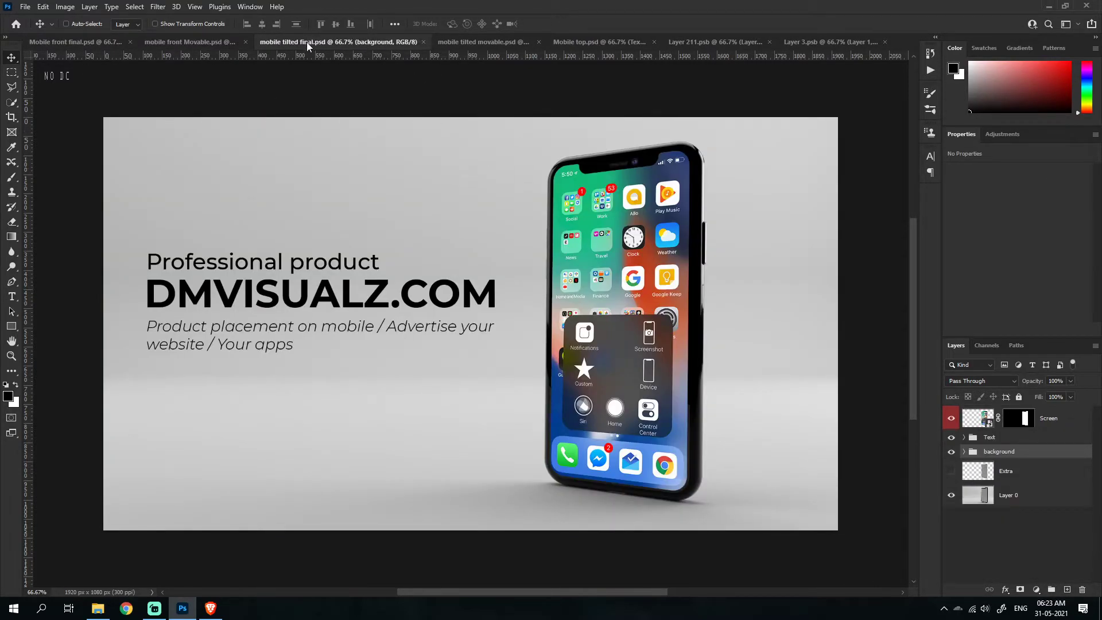
{"action": "left_click", "coordinate": [964, 452]}
Step: In mobile tilted movable.psd, try moving the phone towards the headline and undo the move
{"action": "left_click", "coordinate": [487, 42]}
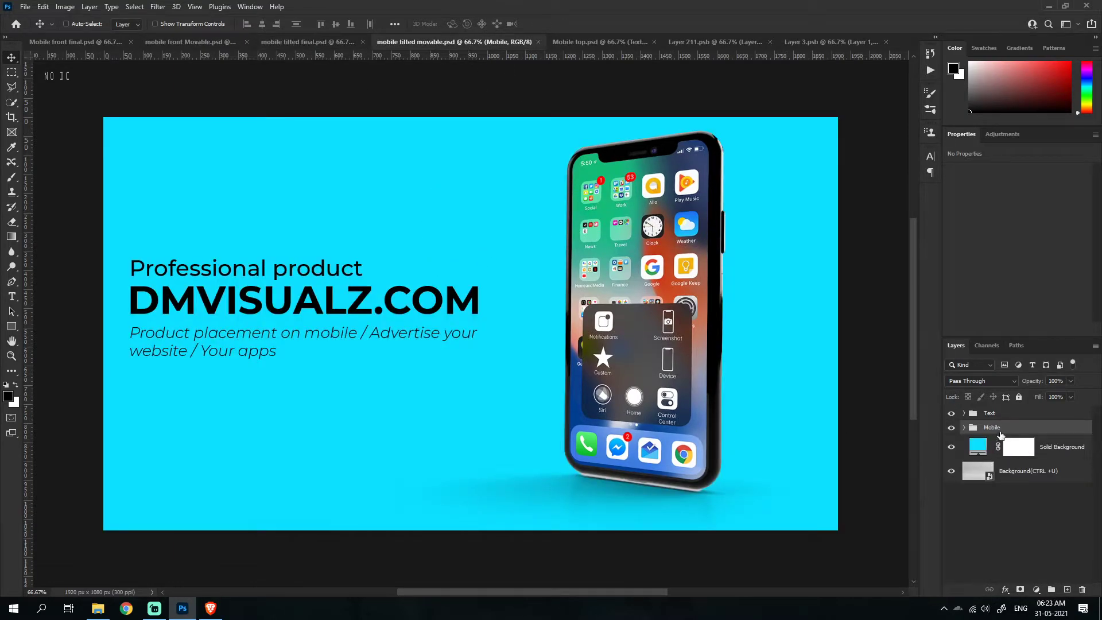
{"action": "left_click_drag", "start_coordinate": [462, 326], "coordinate": [339, 323]}
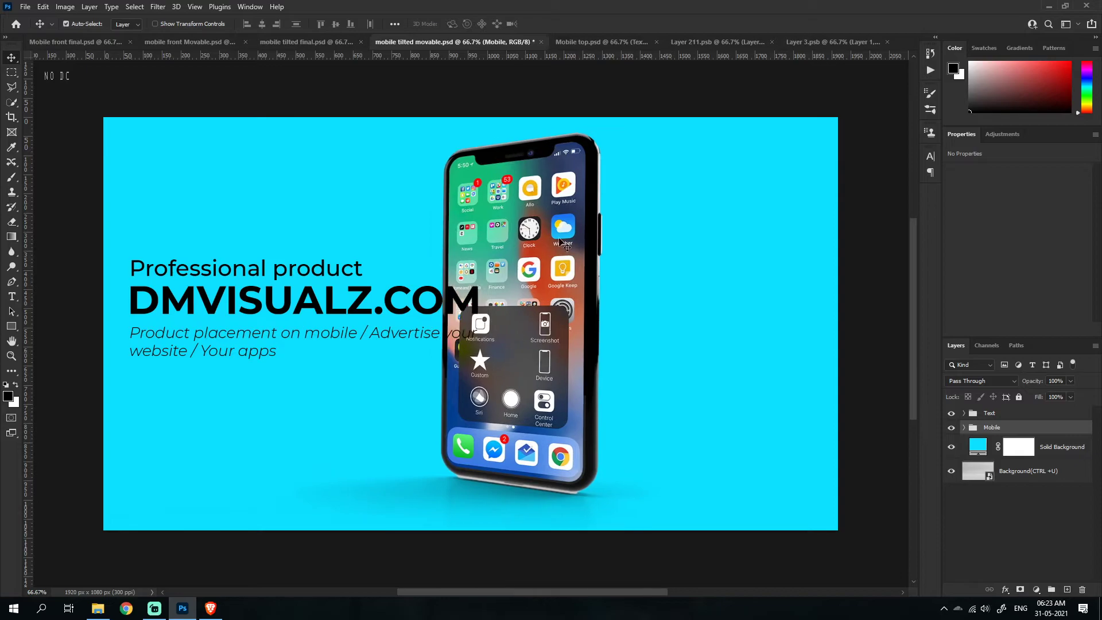
{"action": "key", "text": "ctrl+z"}
Step: Close the Layer 211.psb and Layer 3.psb smart object documents and bring up Mobile top.psd
{"action": "left_click", "coordinate": [594, 43]}
{"action": "left_click", "coordinate": [764, 47]}
{"action": "left_click", "coordinate": [799, 44]}
{"action": "left_click", "coordinate": [798, 43]}
{"action": "key", "text": "ctrl+w"}
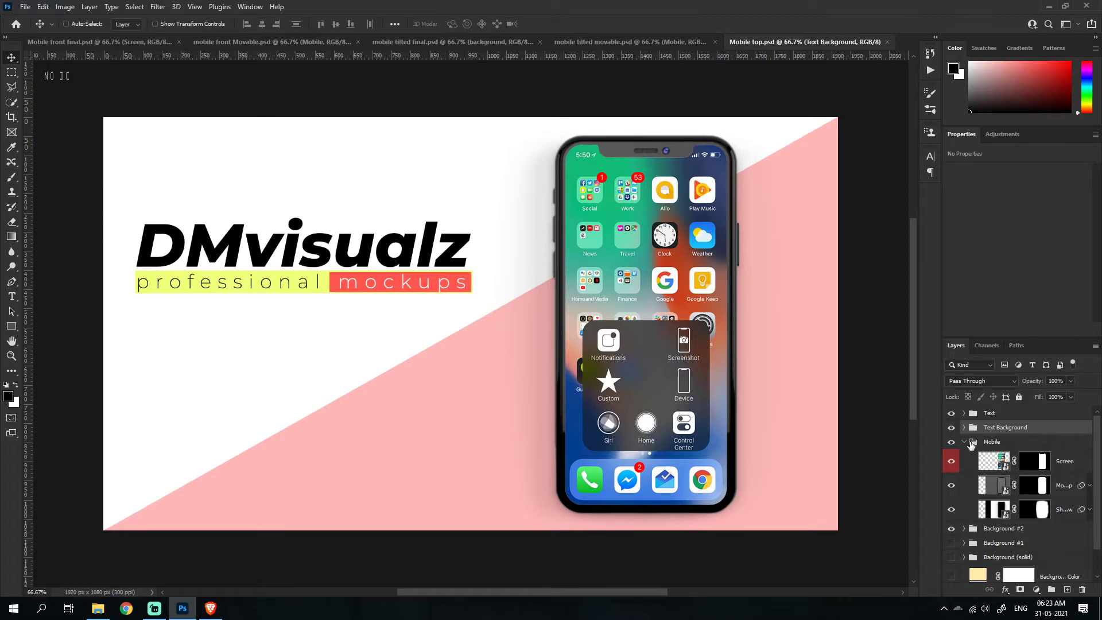
Step: Preview the Mobile, Text and Text Background groups of Mobile top.psd by hiding and showing each one
{"action": "left_click", "coordinate": [952, 443]}
{"action": "left_click", "coordinate": [952, 442]}
{"action": "left_click", "coordinate": [953, 443]}
{"action": "left_click", "coordinate": [953, 443]}
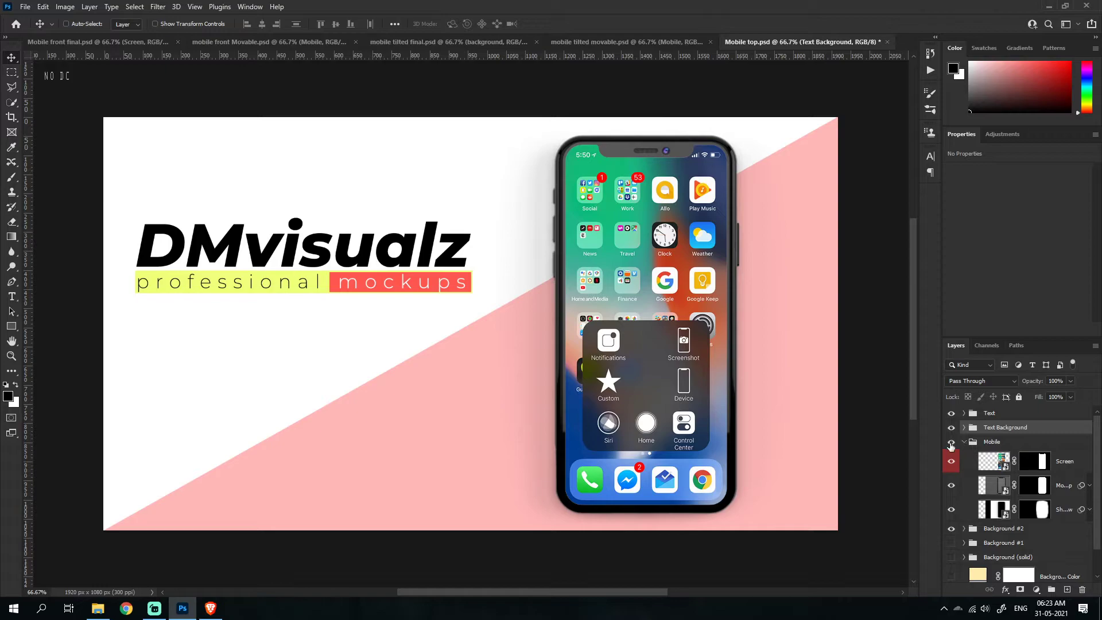
{"action": "left_click", "coordinate": [951, 414]}
{"action": "left_click", "coordinate": [951, 413]}
{"action": "left_click", "coordinate": [952, 428]}
{"action": "left_click", "coordinate": [952, 427]}
Step: Expand the Text Background group and recolour the Text BG fill to pink, #fe4f88
{"action": "left_click", "coordinate": [964, 428]}
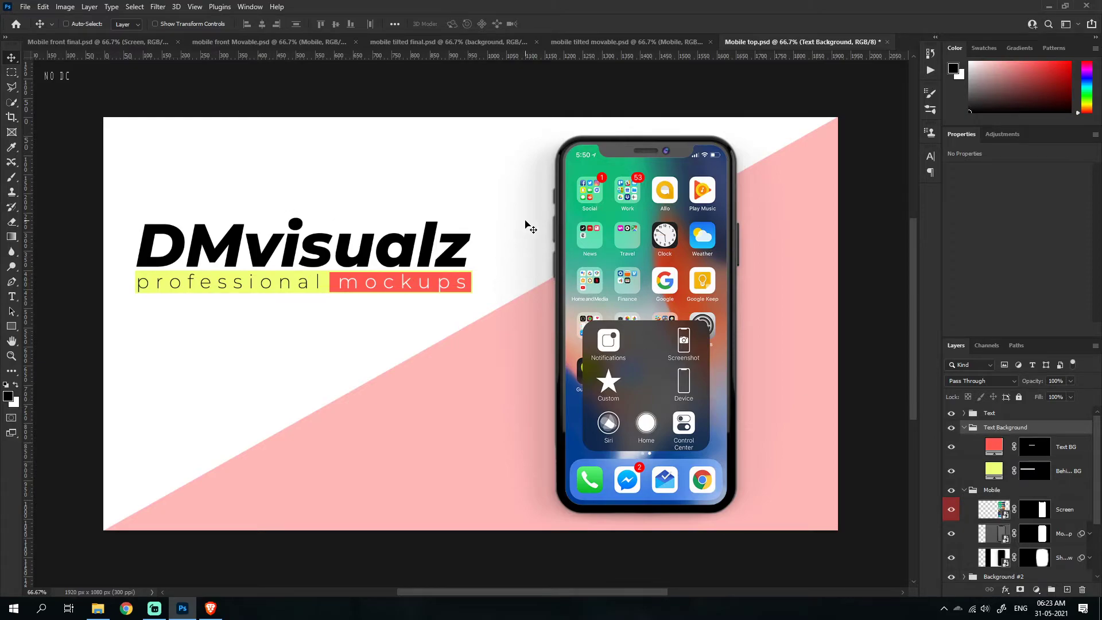
{"action": "double_click", "coordinate": [989, 447]}
{"action": "left_click_drag", "start_coordinate": [947, 344], "coordinate": [951, 245]}
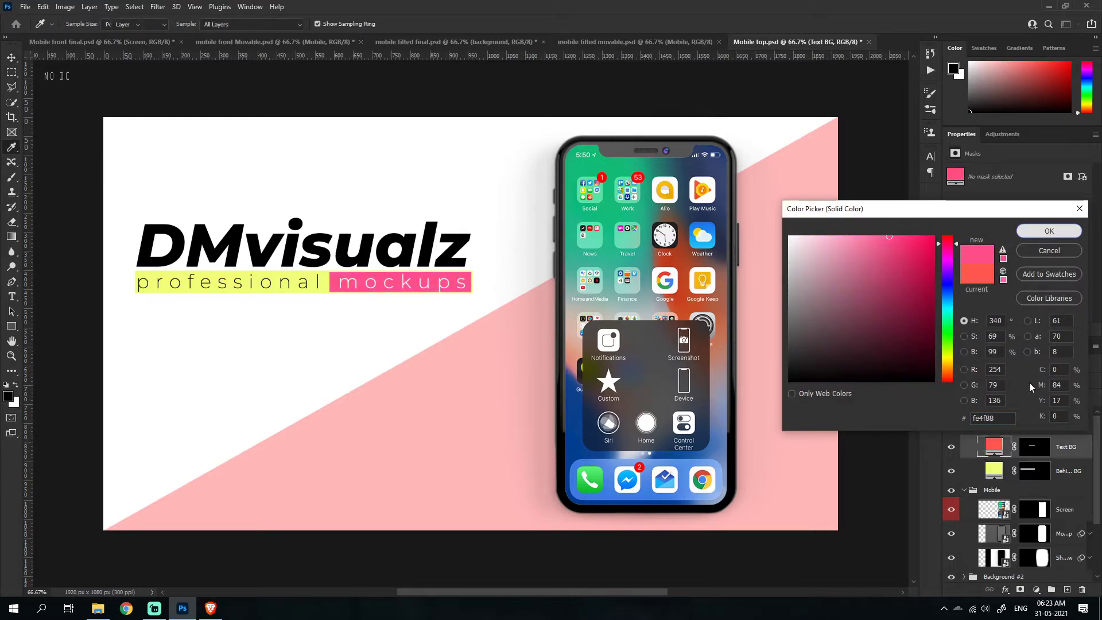
{"action": "left_click", "coordinate": [1049, 231]}
Step: Recolour the Behind Text BG fill to light purple and collapse the Text Background group
{"action": "double_click", "coordinate": [995, 471]}
{"action": "left_click_drag", "start_coordinate": [947, 357], "coordinate": [947, 268]}
{"action": "left_click", "coordinate": [1029, 233]}
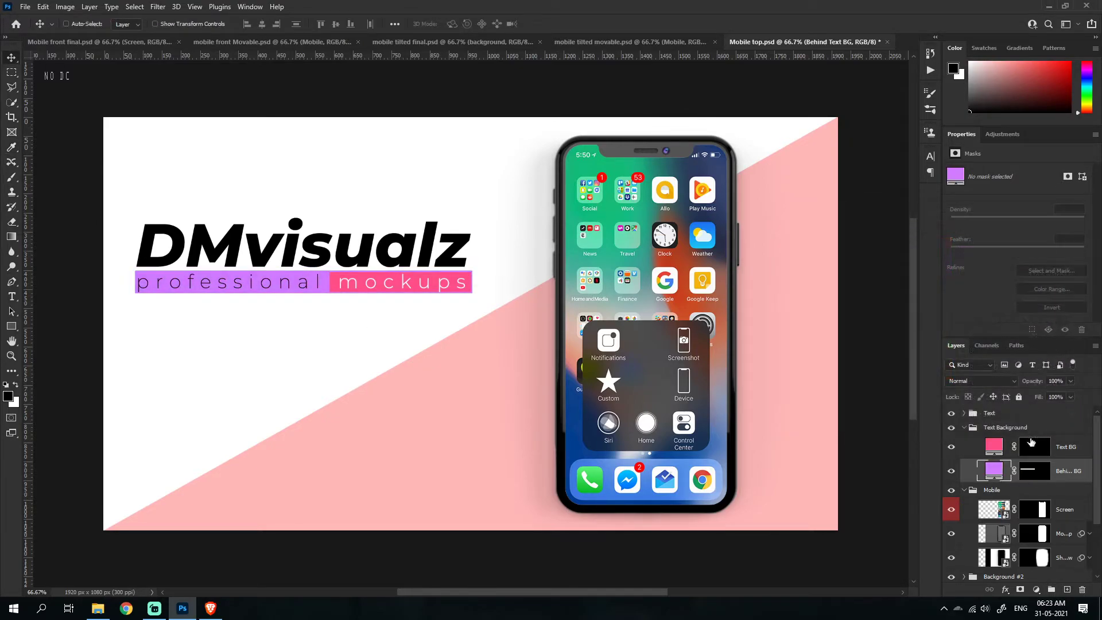
{"action": "left_click", "coordinate": [965, 428]}
Step: Expand the Text group and check its DMvisualz and professional mockups layers by toggling their visibility
{"action": "left_click", "coordinate": [976, 414]}
{"action": "left_click", "coordinate": [964, 414]}
{"action": "left_click", "coordinate": [952, 434]}
{"action": "left_click", "coordinate": [951, 434]}
{"action": "left_click", "coordinate": [951, 458]}
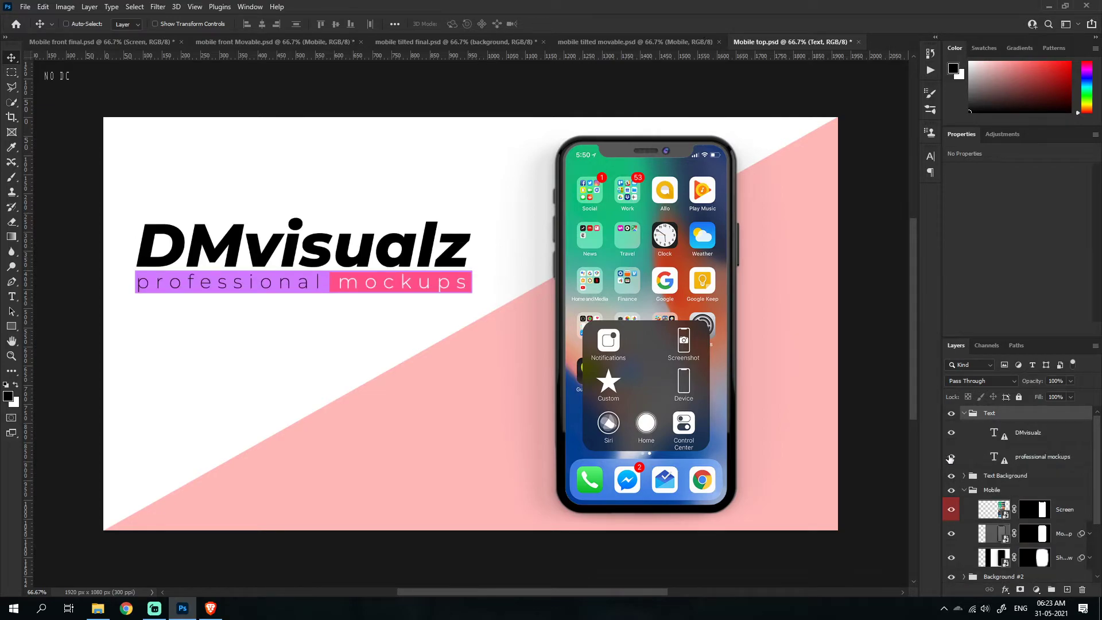
Step: Collapse the Text group and hide both the Text and Text Background groups
{"action": "left_click", "coordinate": [965, 413]}
{"action": "left_click", "coordinate": [952, 413]}
{"action": "left_click", "coordinate": [952, 428]}
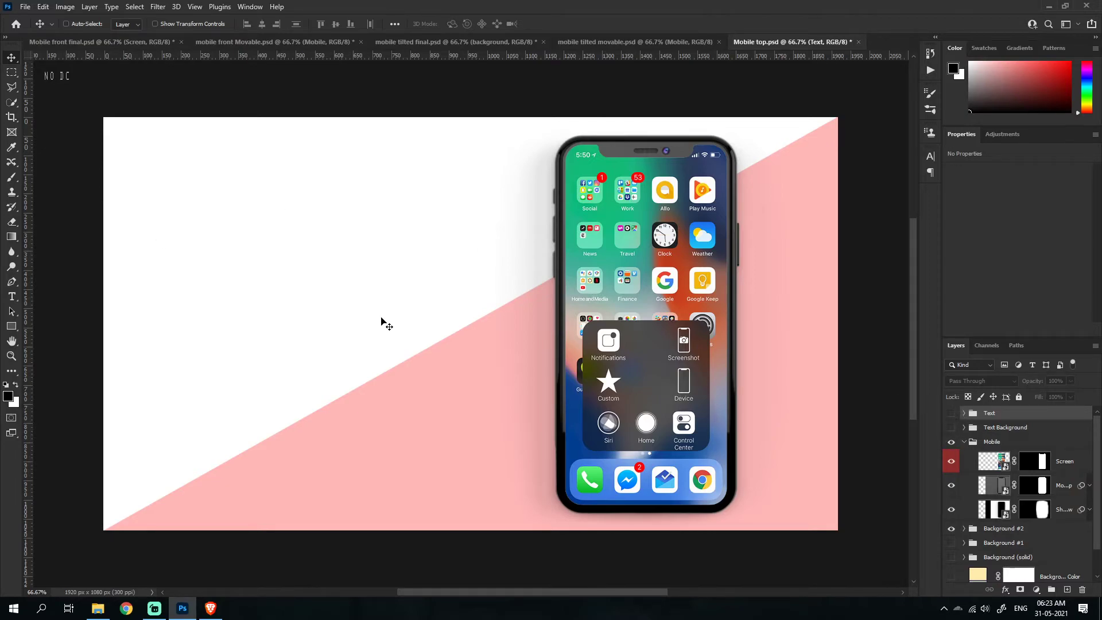
Step: Collapse the Mobile group, hide the Background #2 group, and leave Background #1 and Background (solid) hidden after previewing
{"action": "left_click", "coordinate": [999, 460]}
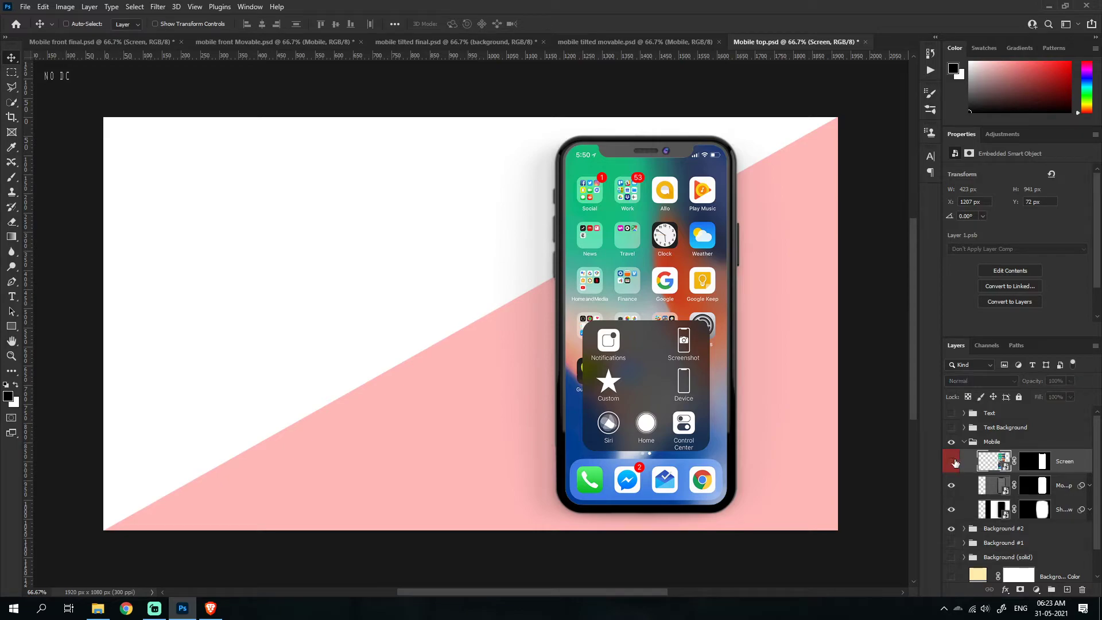
{"action": "left_click", "coordinate": [965, 442]}
{"action": "left_click", "coordinate": [979, 457]}
{"action": "left_click", "coordinate": [952, 456]}
{"action": "left_click", "coordinate": [952, 471]}
{"action": "left_click", "coordinate": [952, 471]}
{"action": "left_click", "coordinate": [951, 485]}
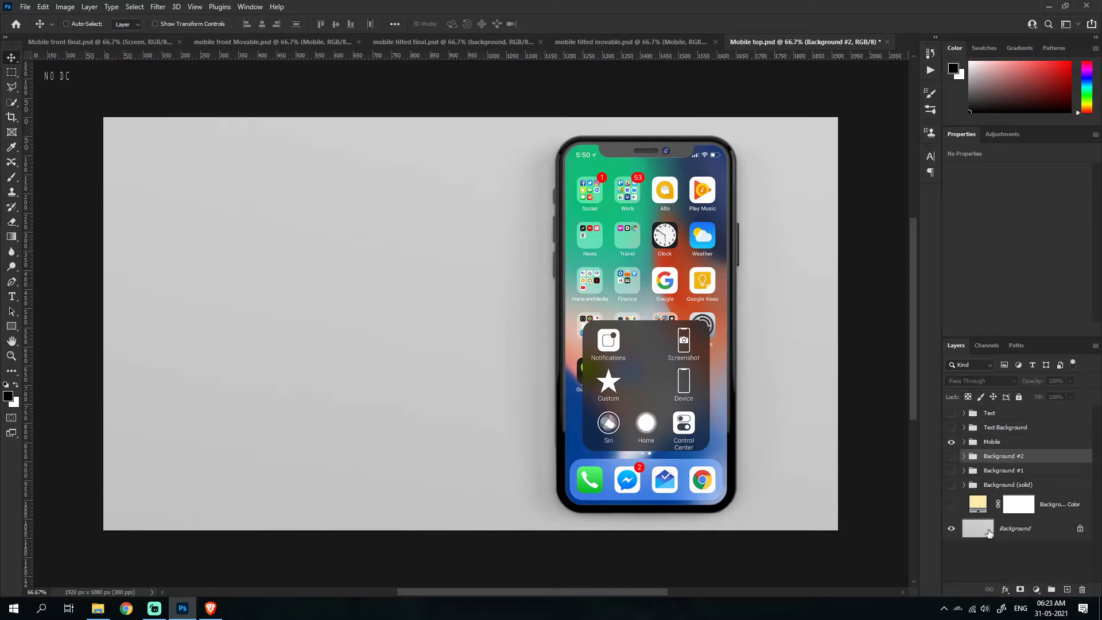
Step: Show the Background Color layer, recolour its fill to dark purple, and hide it again
{"action": "left_click", "coordinate": [954, 505]}
{"action": "double_click", "coordinate": [978, 504]}
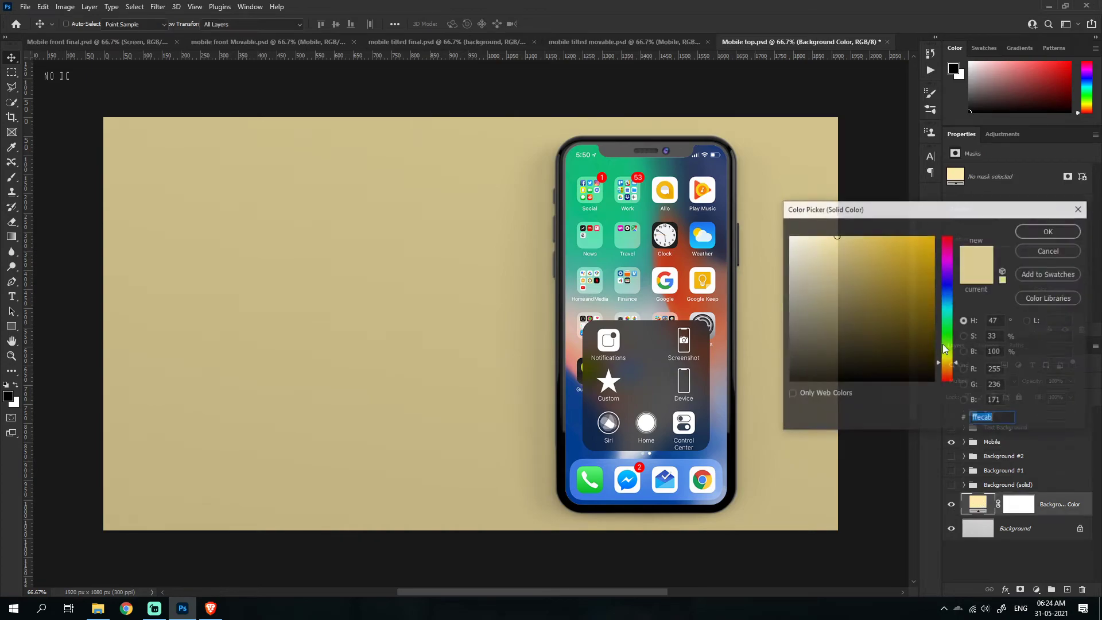
{"action": "mouse_move", "coordinate": [930, 297]}
{"action": "left_mouse_down"}
{"action": "mouse_move", "coordinate": [931, 284]}
{"action": "mouse_move", "coordinate": [934, 315]}
{"action": "left_mouse_up"}
{"action": "left_click_drag", "start_coordinate": [950, 310], "coordinate": [955, 272]}
{"action": "key", "text": "Return"}
{"action": "left_click", "coordinate": [951, 505]}
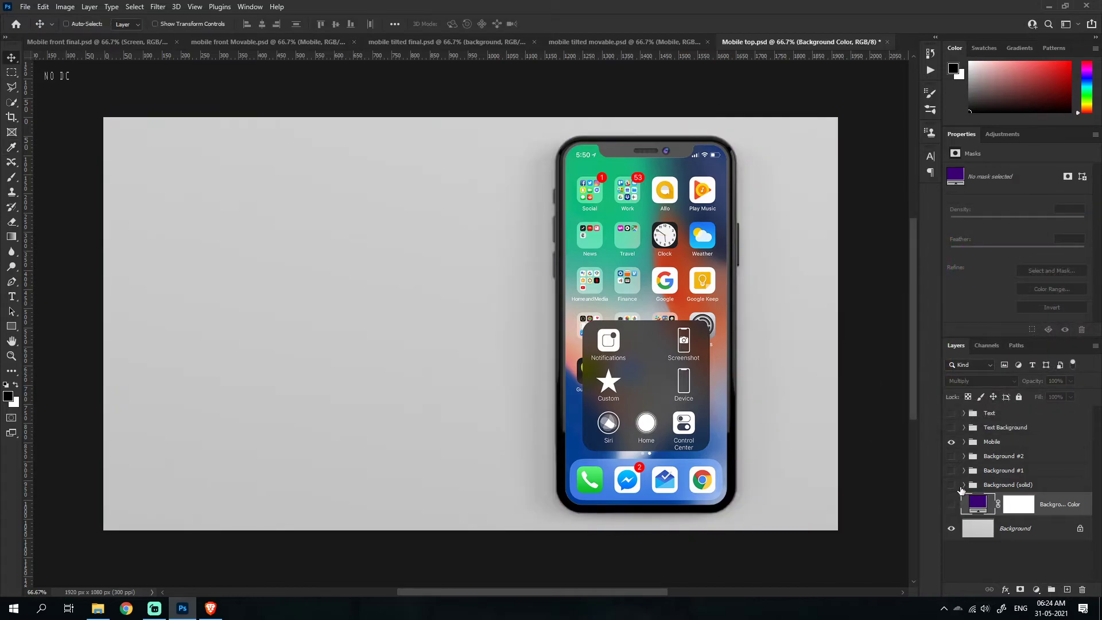
Step: Show and expand the Background (solid) group and select its Solid Color layer
{"action": "left_click", "coordinate": [962, 487]}
{"action": "left_click", "coordinate": [955, 486]}
{"action": "left_click", "coordinate": [965, 487]}
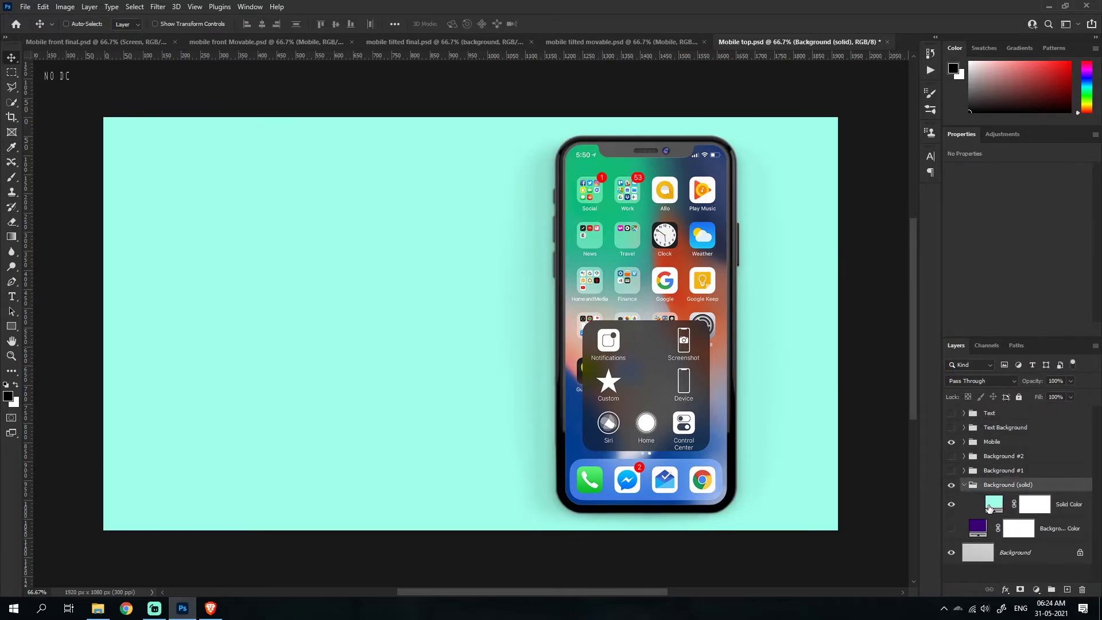
{"action": "left_click", "coordinate": [972, 506]}
{"action": "left_click", "coordinate": [972, 528]}
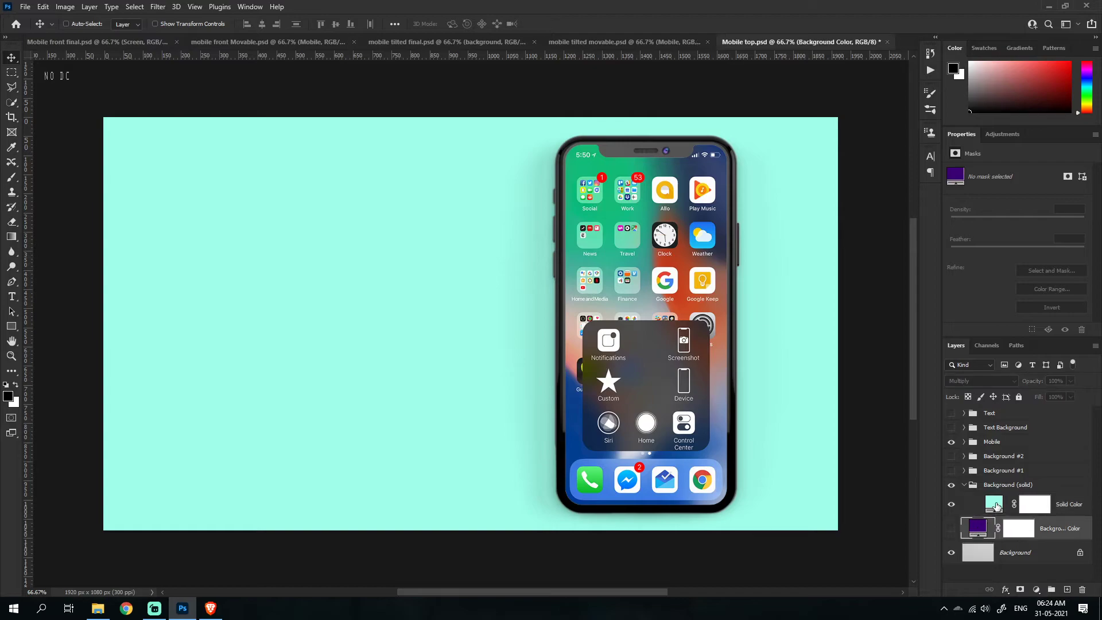
{"action": "left_click", "coordinate": [998, 503]}
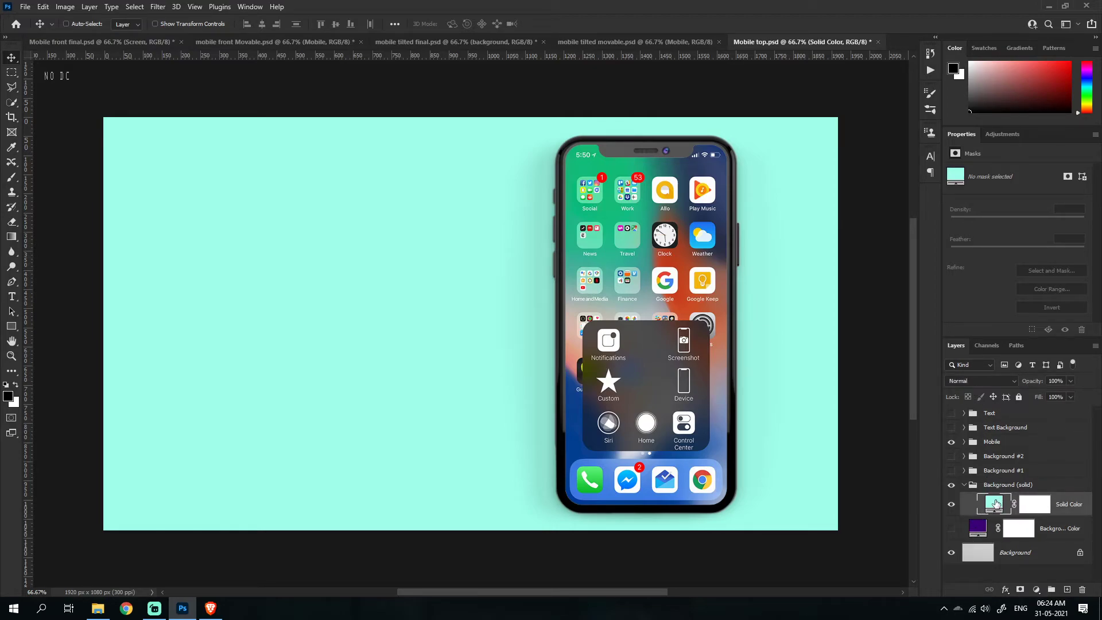
Step: Compare the Background Color layer over the grey Background with the Solid Color layer by swapping their visibility
{"action": "left_click", "coordinate": [951, 504]}
{"action": "left_click", "coordinate": [952, 529]}
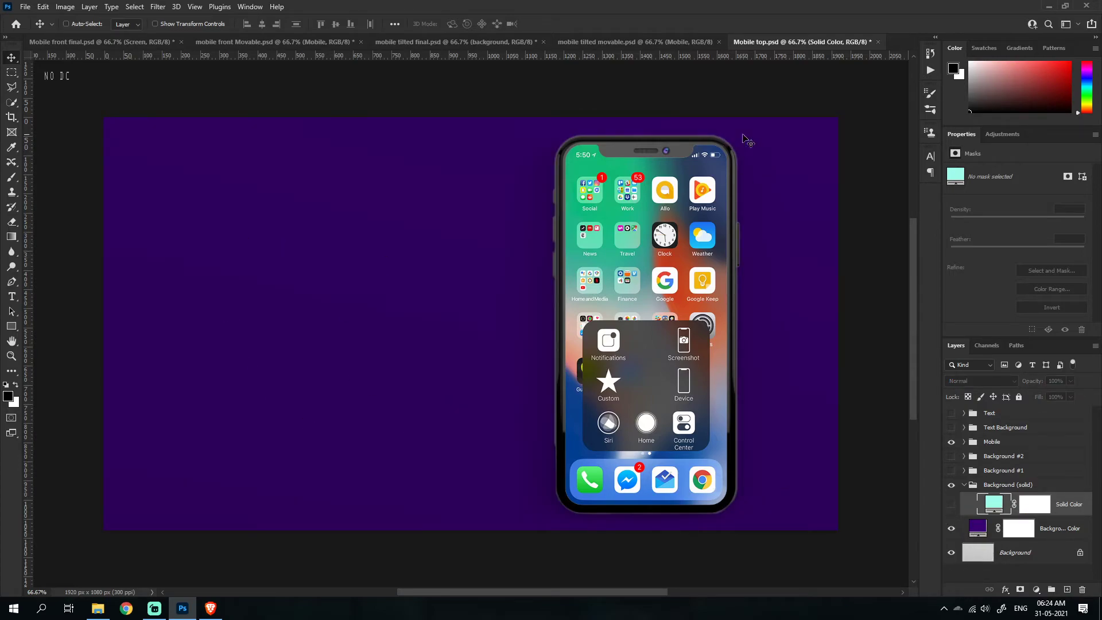
{"action": "left_click", "coordinate": [971, 560]}
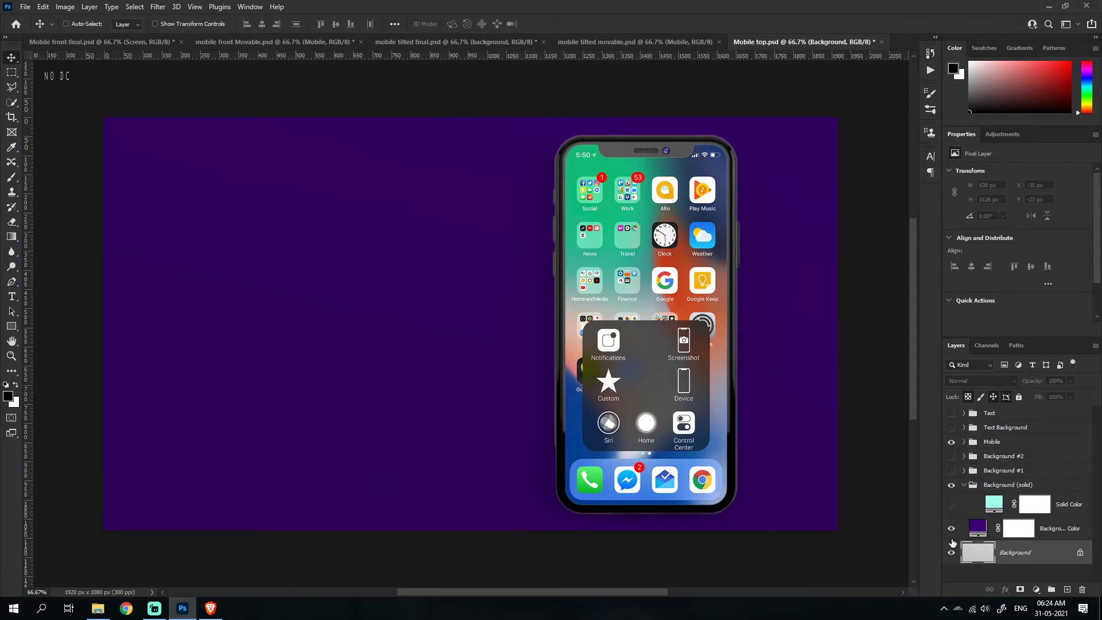
{"action": "left_click_drag", "start_coordinate": [951, 529], "coordinate": [952, 554]}
{"action": "left_click", "coordinate": [952, 553]}
{"action": "left_click", "coordinate": [951, 504]}
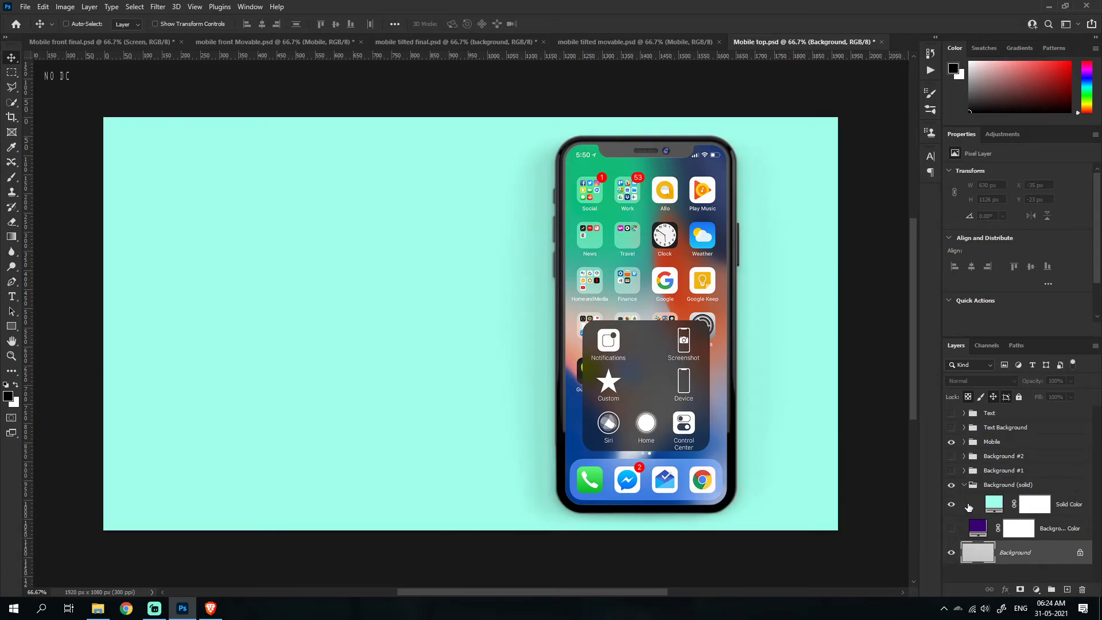
Step: Recolour the Solid Color fill to pale yellow-green, #eaffa0, and hide the Background (solid) group
{"action": "left_click", "coordinate": [995, 505]}
{"action": "double_click", "coordinate": [995, 506]}
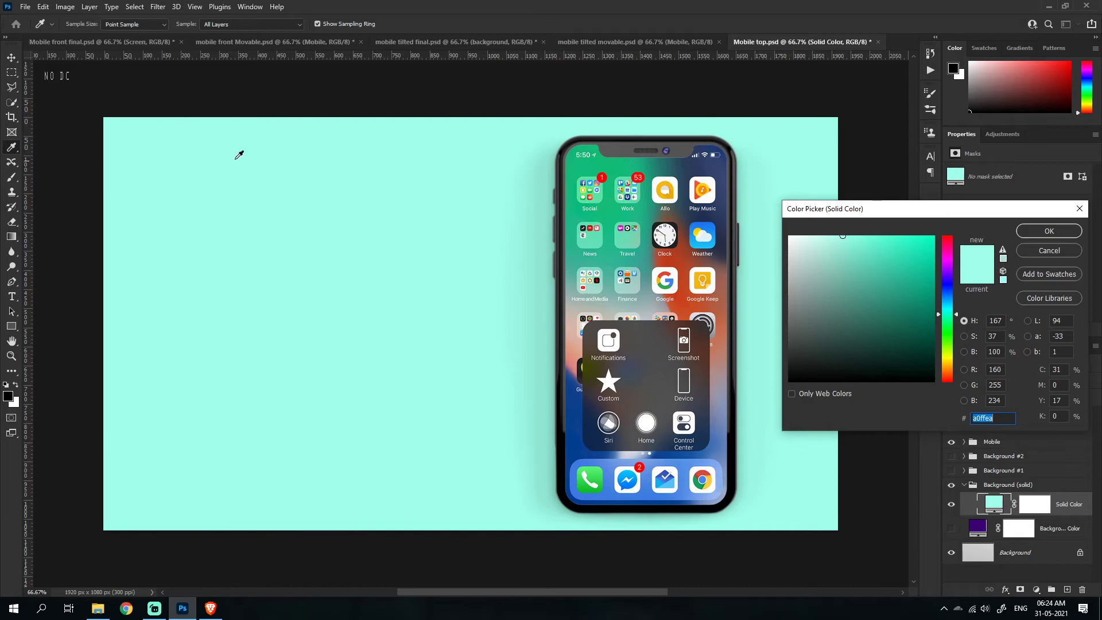
{"action": "left_click", "coordinate": [952, 348]}
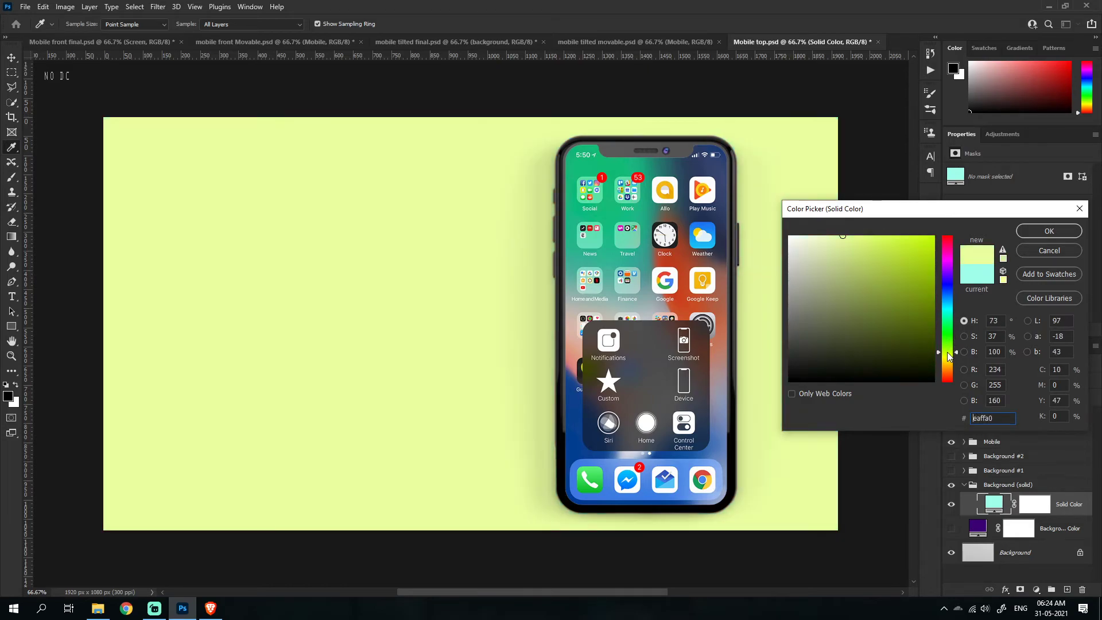
{"action": "left_click", "coordinate": [1050, 232]}
{"action": "left_click", "coordinate": [969, 486]}
{"action": "left_click", "coordinate": [951, 486]}
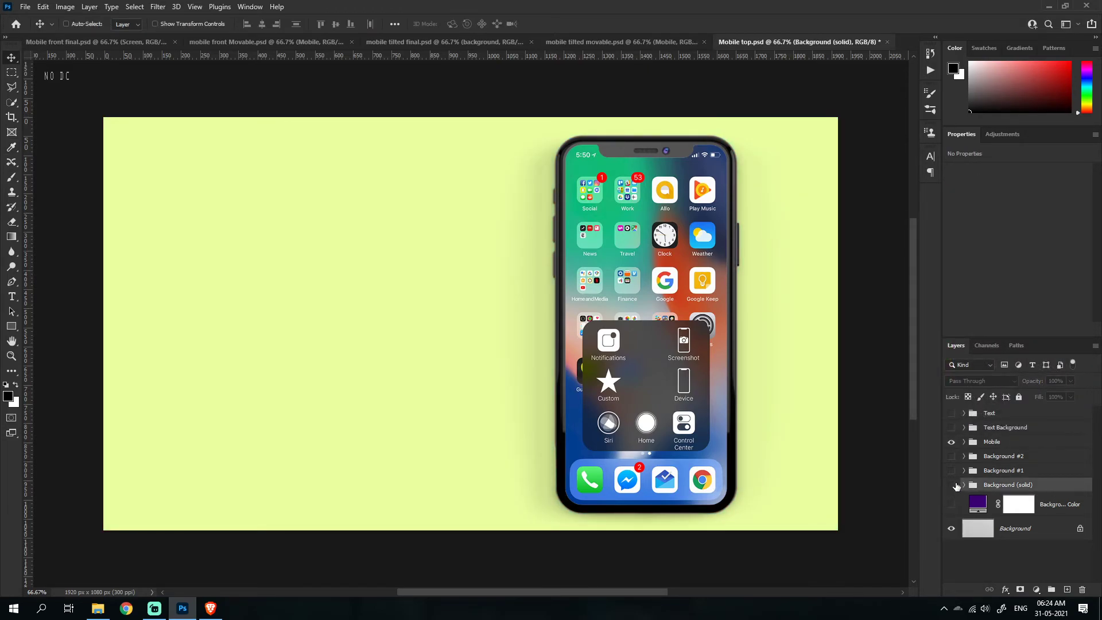
Step: Show and expand the Background #1 group and recolour its Left Color fill to light green
{"action": "left_click", "coordinate": [952, 470]}
{"action": "left_click", "coordinate": [962, 474]}
{"action": "left_click", "coordinate": [964, 472]}
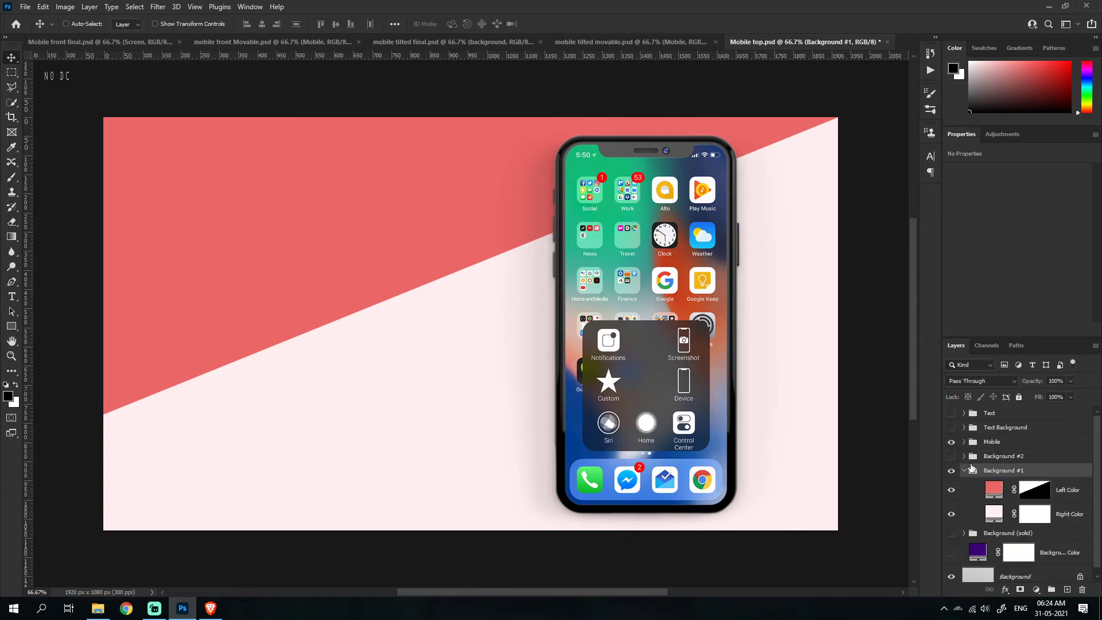
{"action": "double_click", "coordinate": [995, 490]}
{"action": "left_click", "coordinate": [947, 348]}
{"action": "left_click", "coordinate": [871, 247]}
{"action": "left_click", "coordinate": [1049, 230]}
Step: Recolour Background #1's Right Color fill to hot pink, #ff2696, and hide the group
{"action": "double_click", "coordinate": [994, 514]}
{"action": "left_click", "coordinate": [947, 340]}
{"action": "left_click_drag", "start_coordinate": [954, 327], "coordinate": [949, 248]}
{"action": "left_click", "coordinate": [911, 236]}
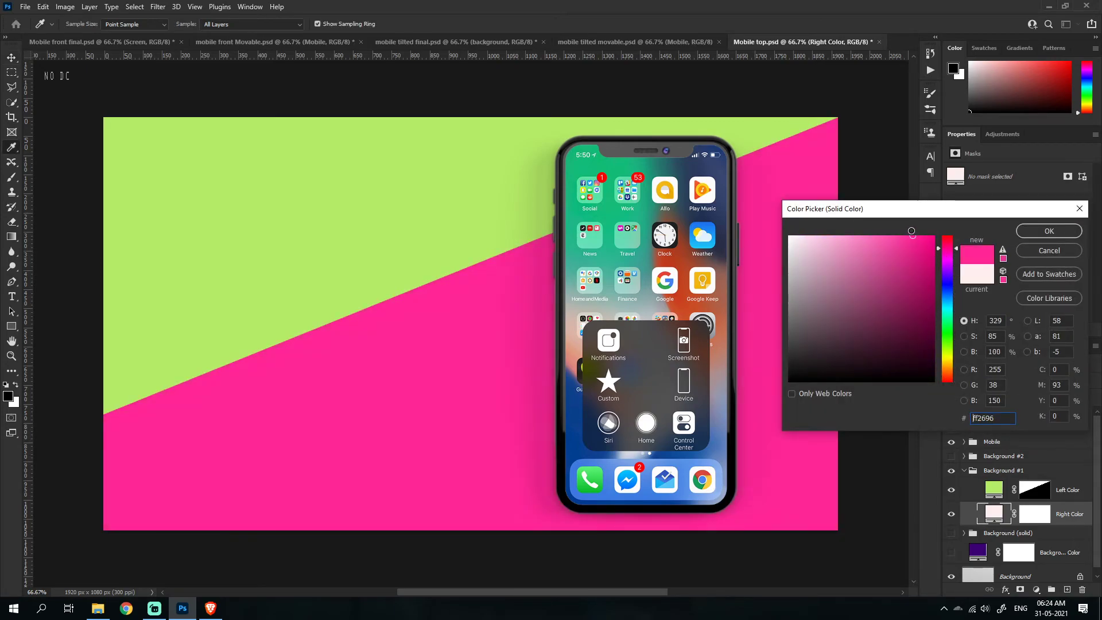
{"action": "key", "text": "Return"}
{"action": "left_click", "coordinate": [951, 470]}
{"action": "left_click", "coordinate": [960, 472]}
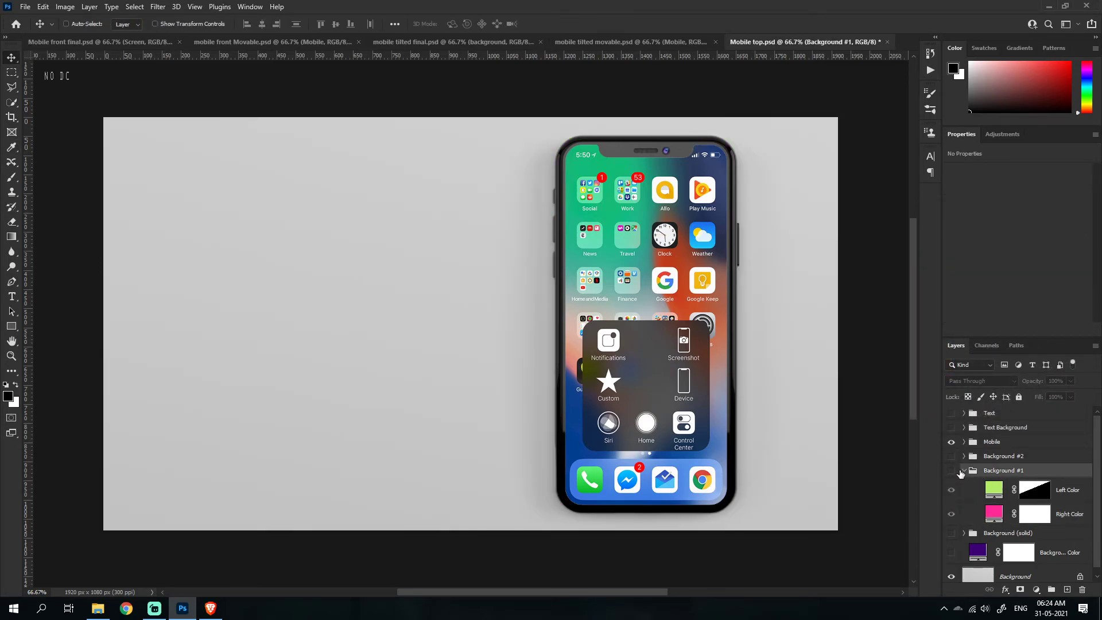
Step: Show the Background #2 group, try another hue for its Right Color fill, cancel it, and hide the group again
{"action": "left_click", "coordinate": [952, 456]}
{"action": "left_click", "coordinate": [965, 470]}
{"action": "left_click", "coordinate": [964, 456]}
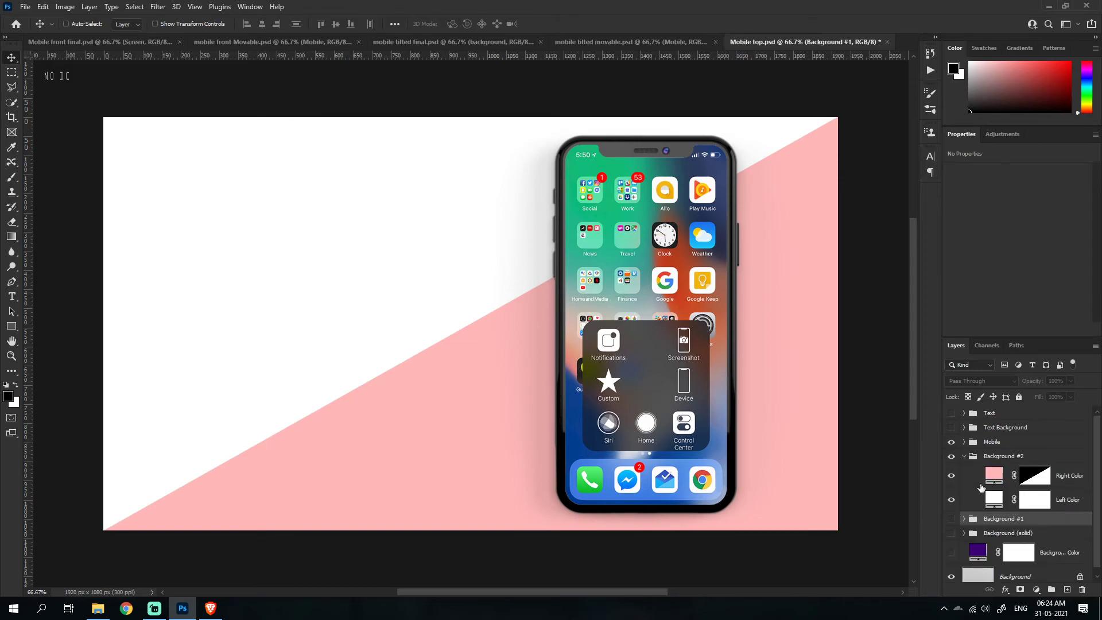
{"action": "left_click", "coordinate": [995, 476]}
{"action": "double_click", "coordinate": [995, 475]}
{"action": "left_click_drag", "start_coordinate": [954, 331], "coordinate": [949, 274]}
{"action": "left_click", "coordinate": [1032, 250]}
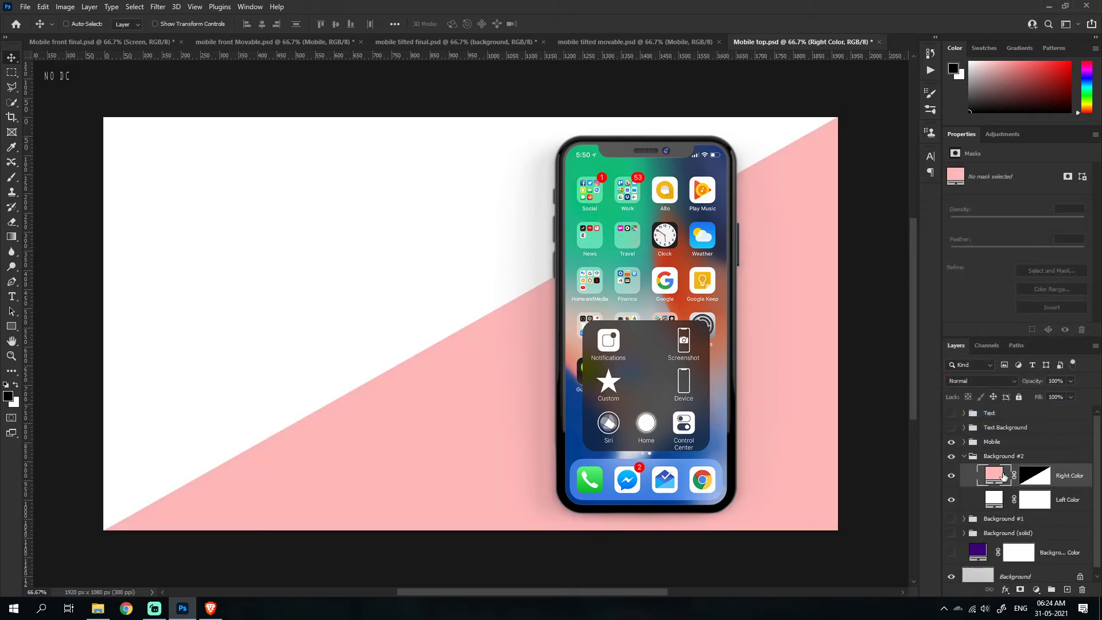
{"action": "left_click", "coordinate": [957, 457]}
{"action": "left_click", "coordinate": [964, 456]}
Step: Select the Mobile group and move the whole phone across to the left side of the canvas
{"action": "left_click", "coordinate": [962, 444]}
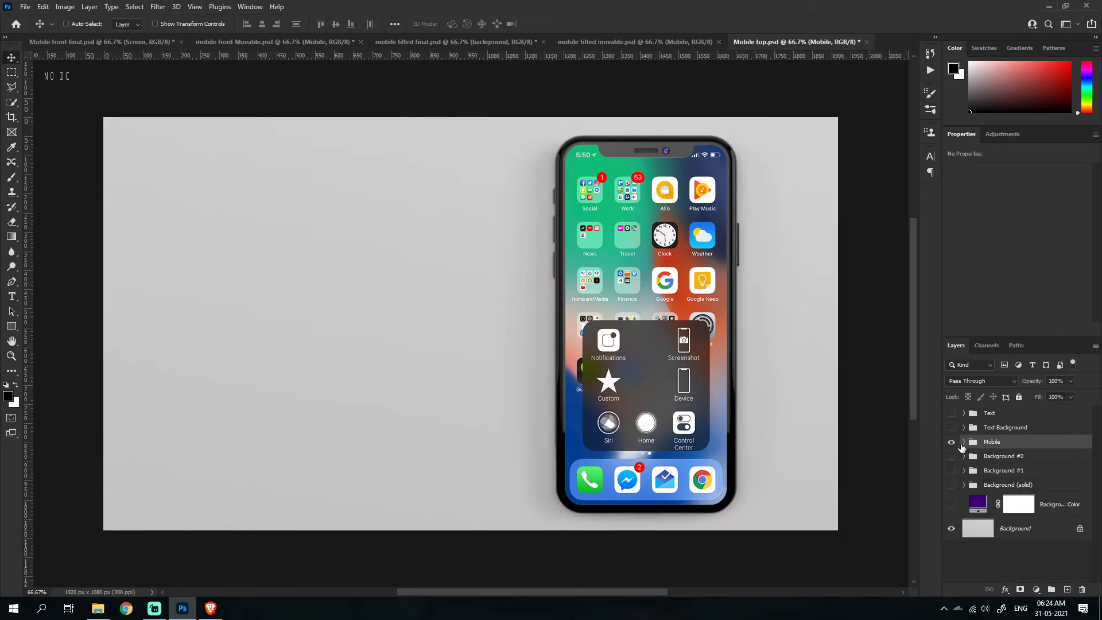
{"action": "left_click_drag", "start_coordinate": [665, 375], "coordinate": [334, 389]}
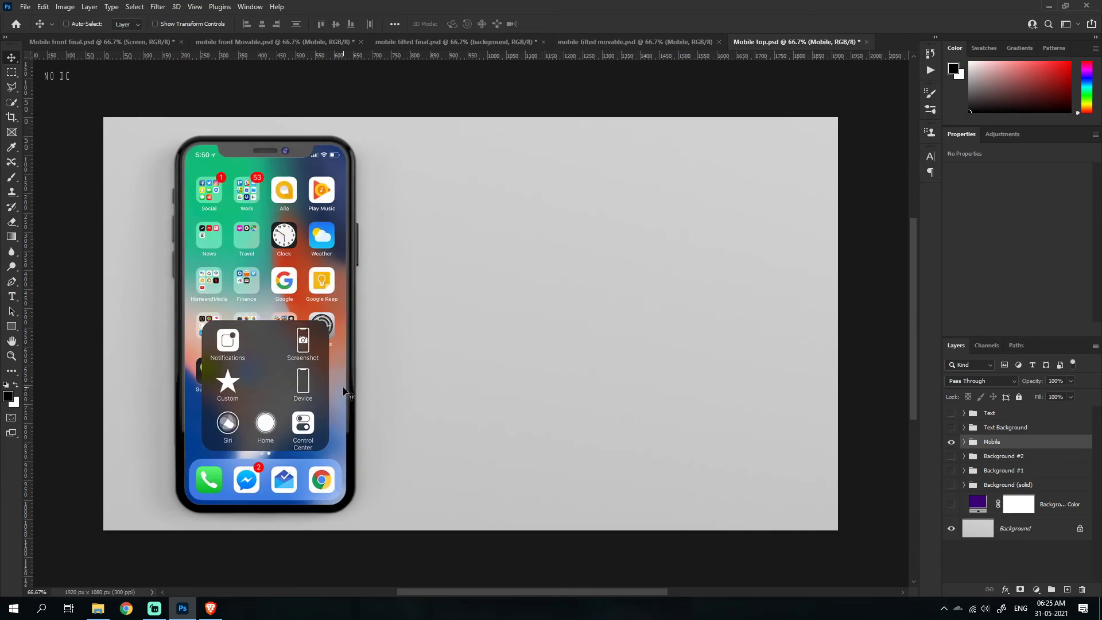